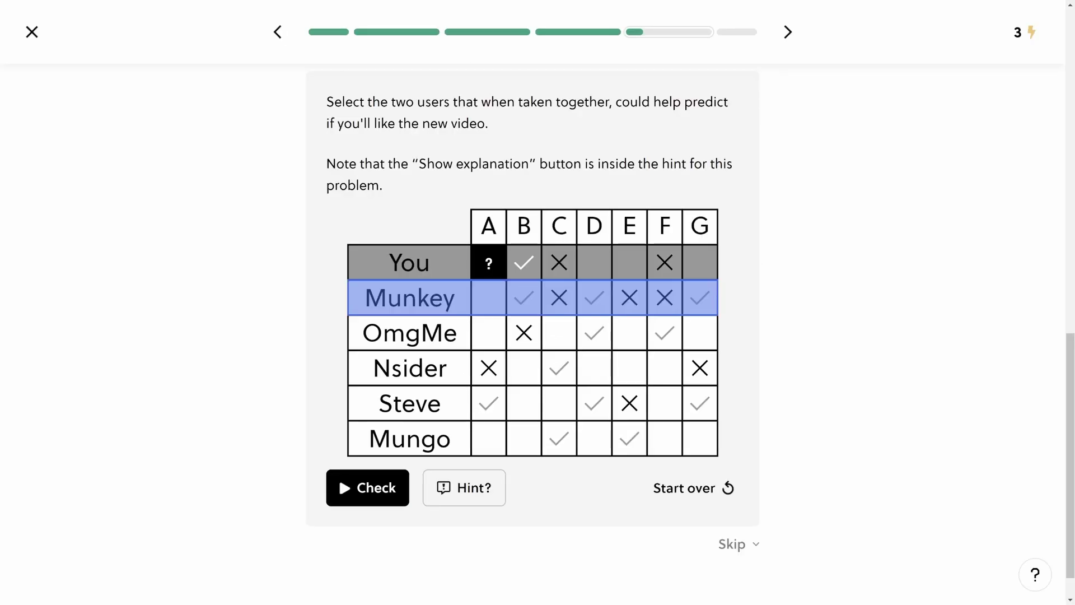
# Complete the puzzle's two-user selection with the user who likes videos A, D and G, and submit the answer.
pyautogui.click(410, 403)
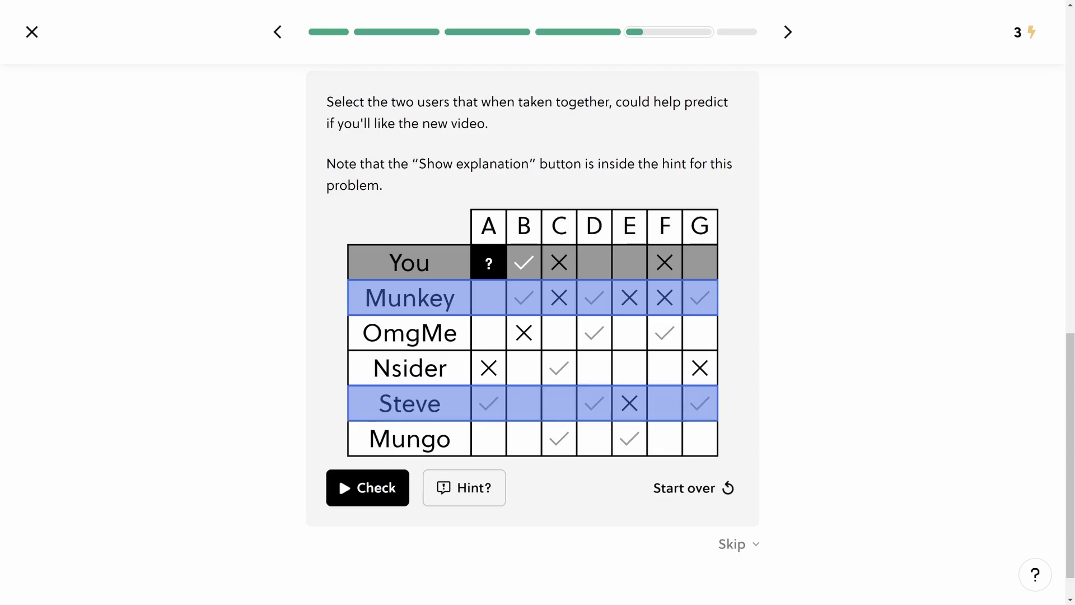
pyautogui.press('Return')
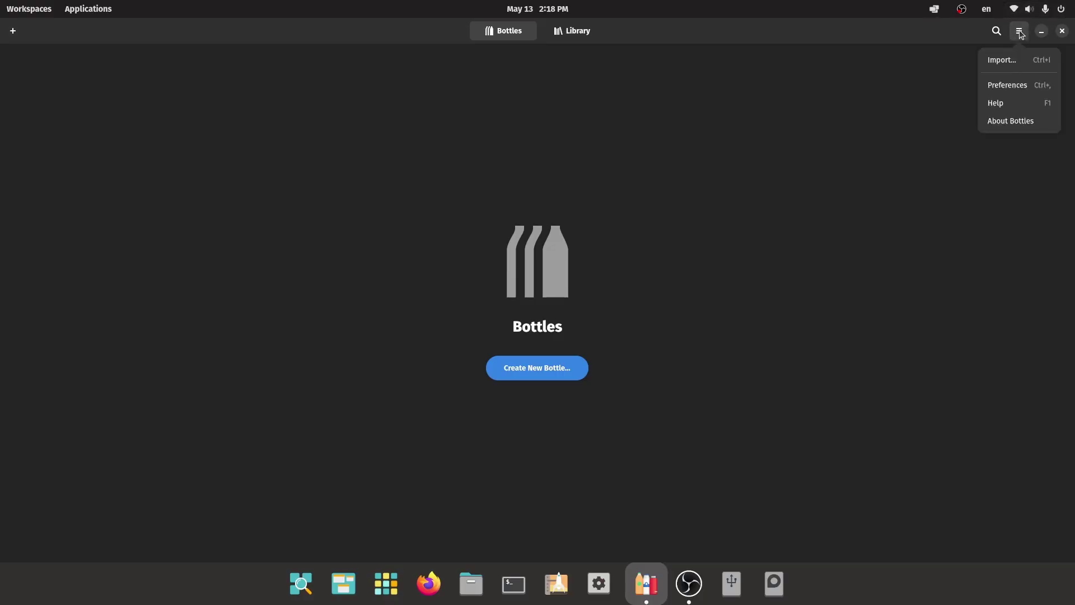
# Switch to Bottles and download the wine-ge-proton8-26 runner from the Wine GE group in the preferences.
pyautogui.click(1007, 85)
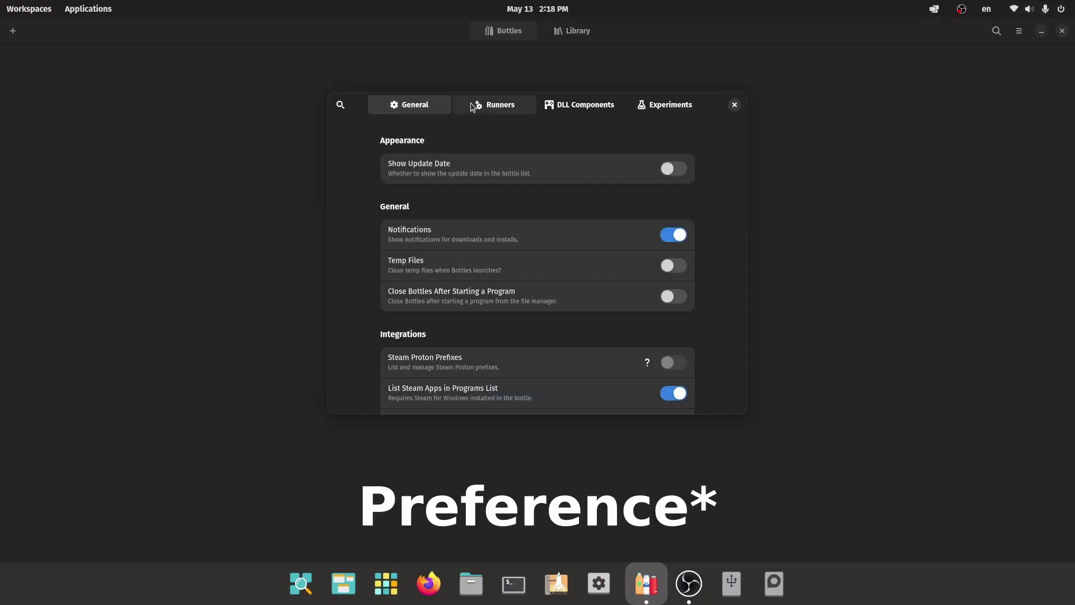
pyautogui.click(493, 106)
pyautogui.click(476, 236)
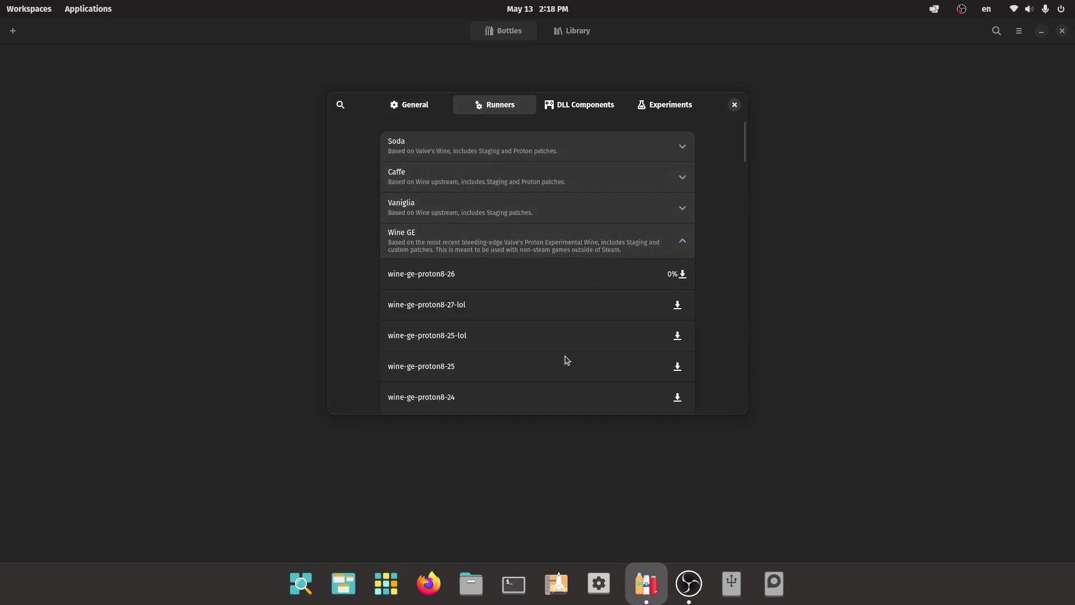
pyautogui.press('Escape')
# Create a new bottle named HugoGaming with the Gaming environment.
pyautogui.click(540, 373)
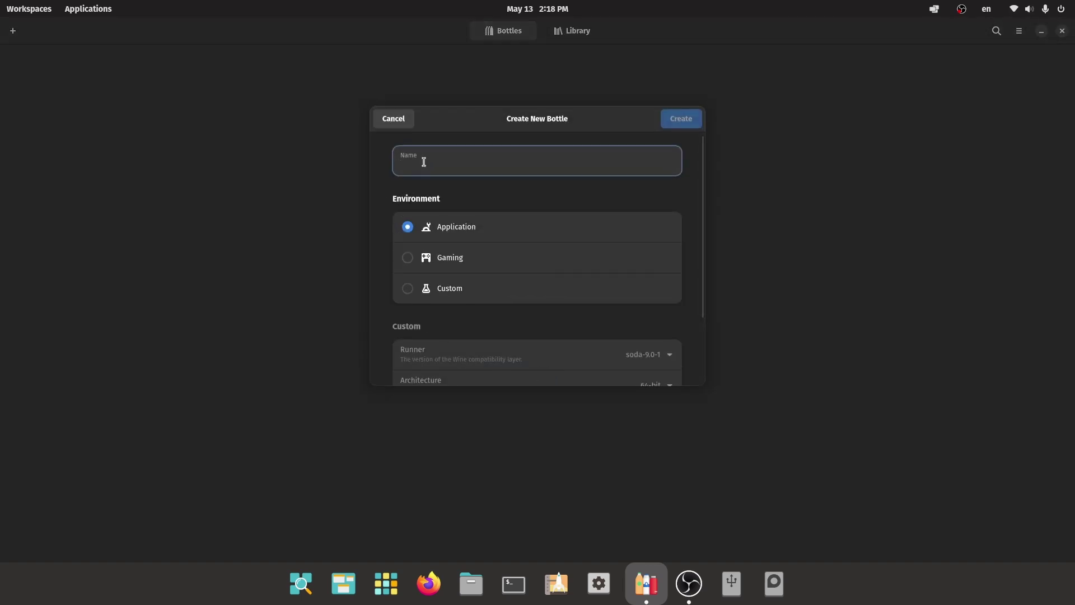
pyautogui.click(456, 258)
pyautogui.click(449, 172)
pyautogui.write('HugoGaming')
pyautogui.click(686, 121)
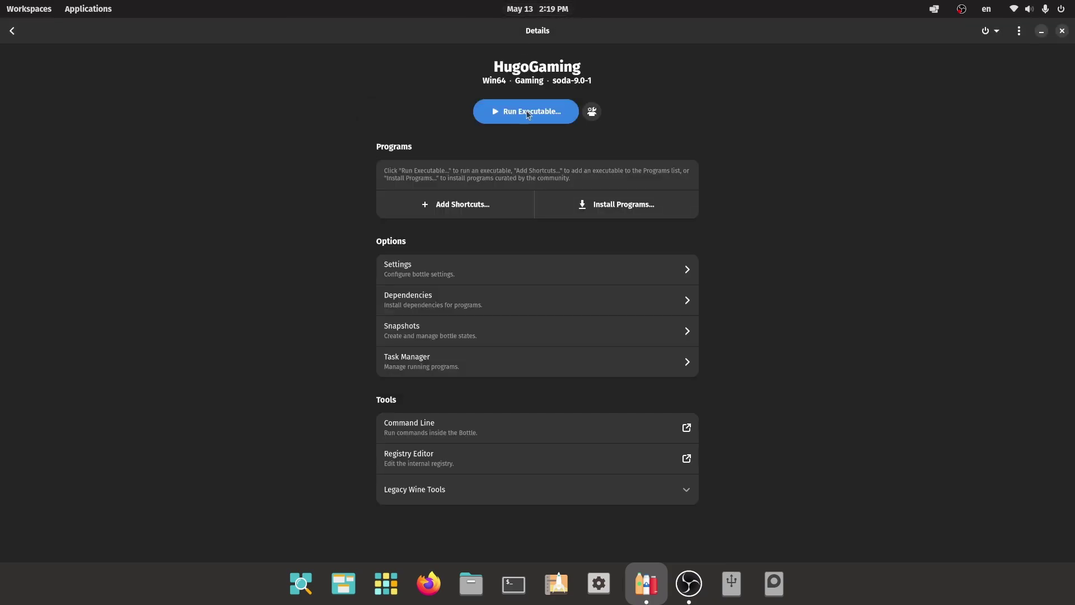
# Set the HugoGaming bottle's runner to wine-ge-proton8-26.
pyautogui.click(539, 260)
pyautogui.click(667, 139)
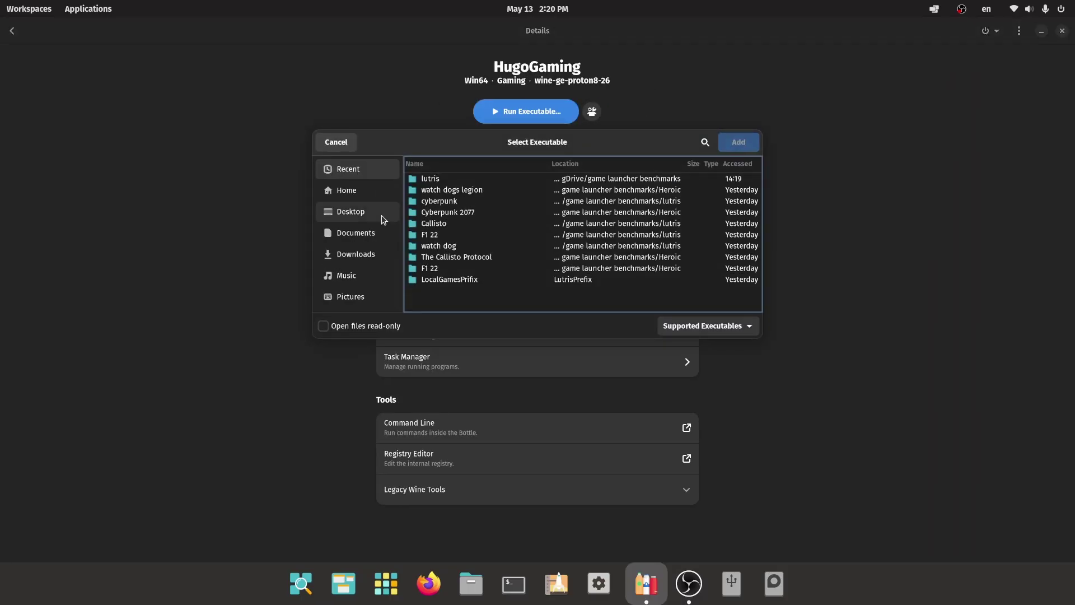
# Show all file types in the F1 22 Champions Edition folder and add the F1_22 executable as a program shortcut.
pyautogui.scroll(3, 456, 252)
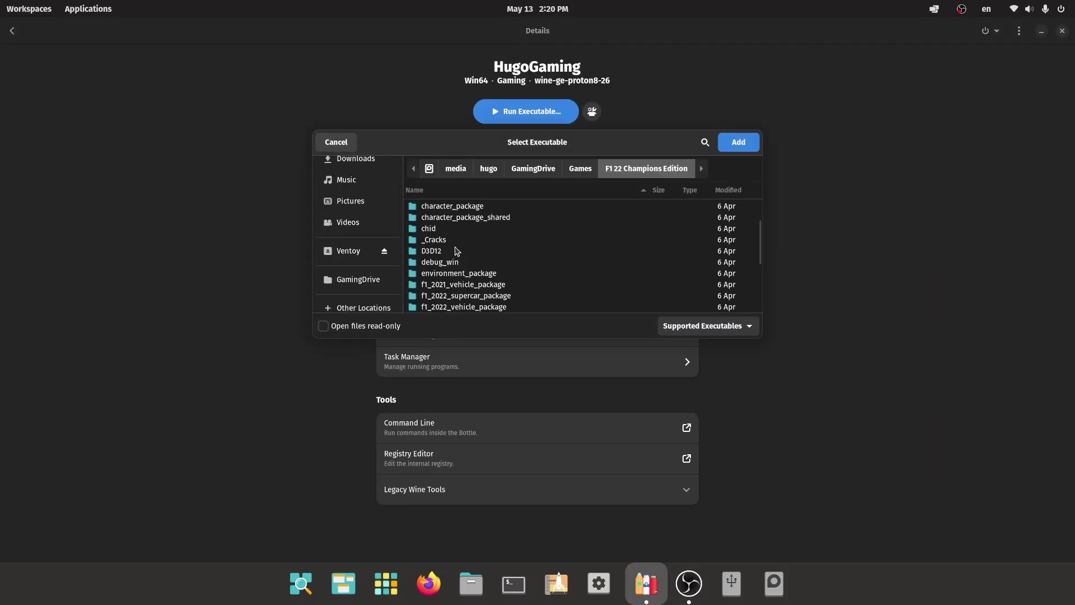
pyautogui.scroll(-5, 456, 252)
pyautogui.scroll(8, 456, 256)
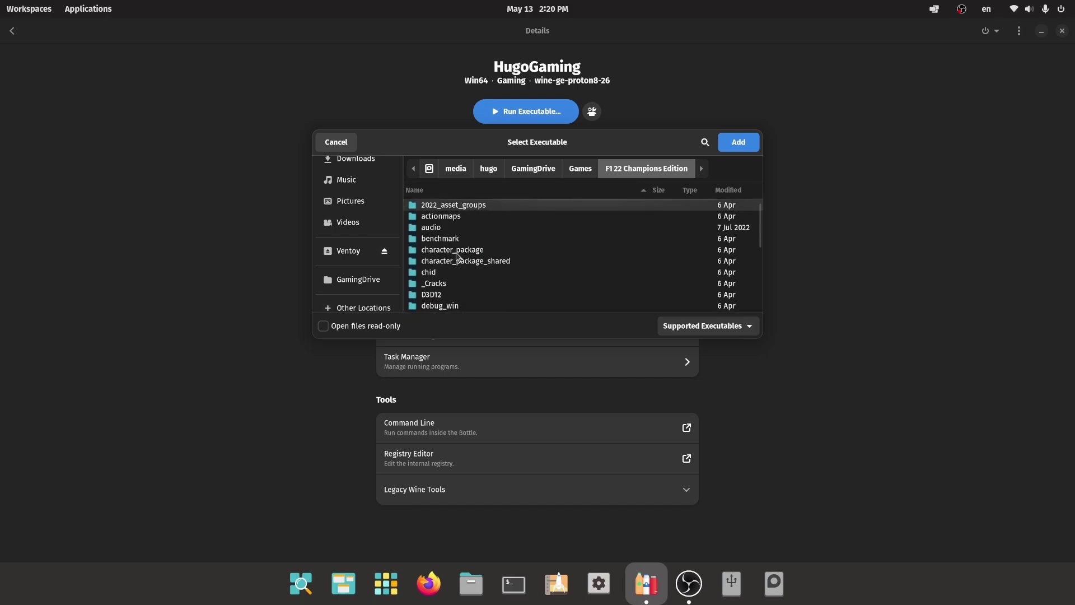
pyautogui.click(726, 327)
pyautogui.click(728, 372)
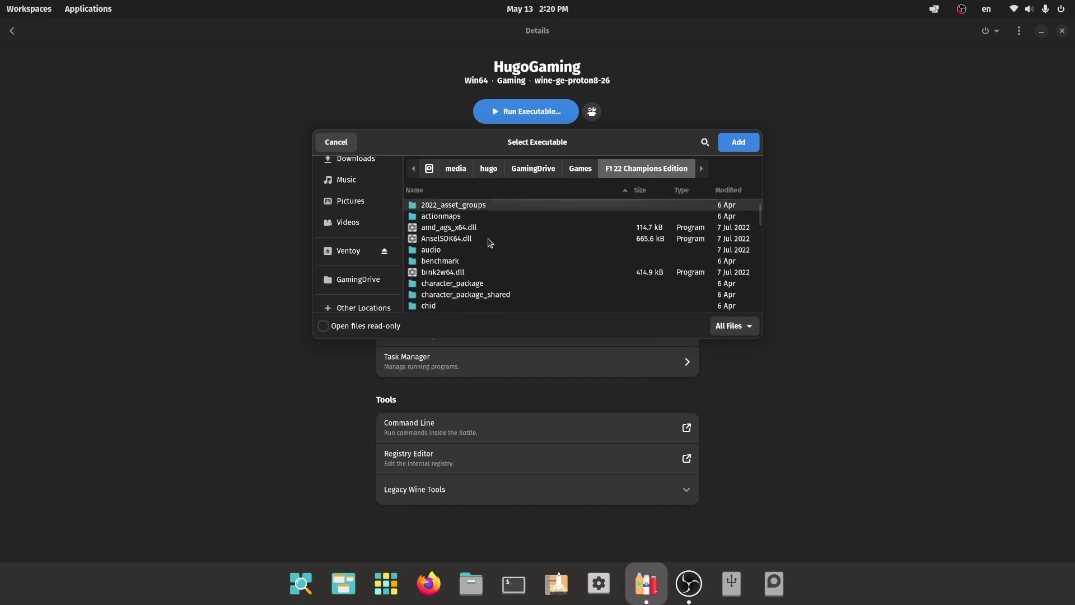
pyautogui.scroll(-4, 489, 242)
pyautogui.doubleClick(487, 241)
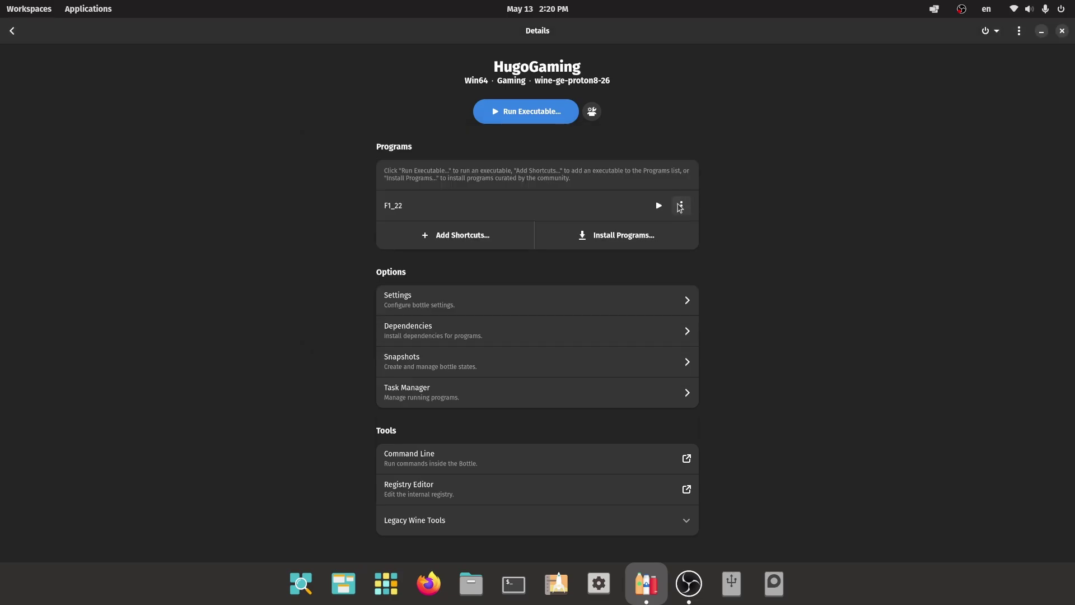
# Save mangohud %command% as the command arguments in F1_22's launch options and launch the game.
pyautogui.click(680, 206)
pyautogui.click(684, 260)
pyautogui.click(503, 164)
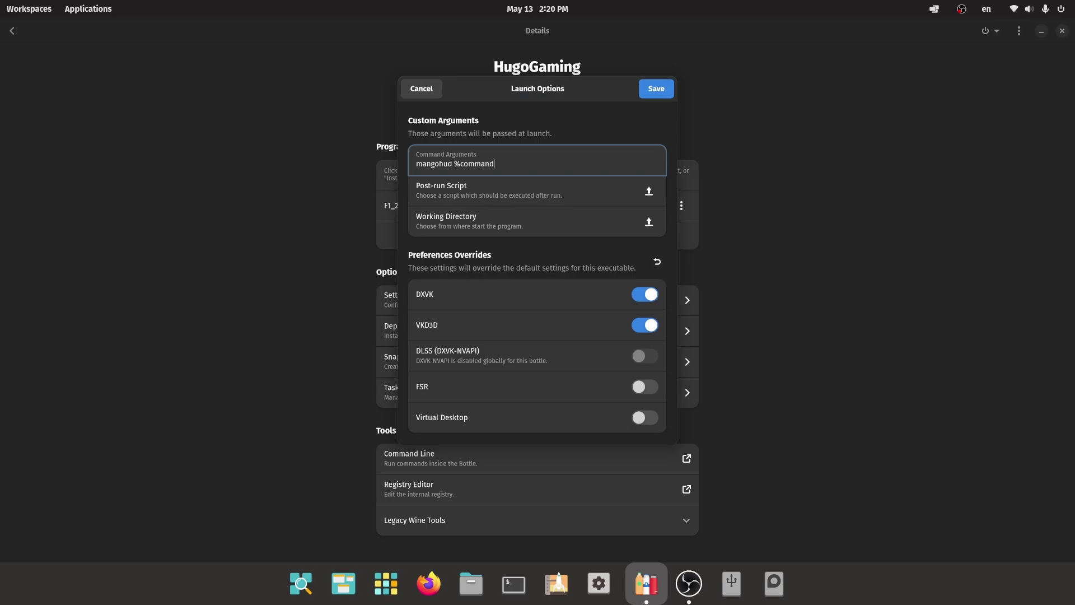
pyautogui.click(656, 88)
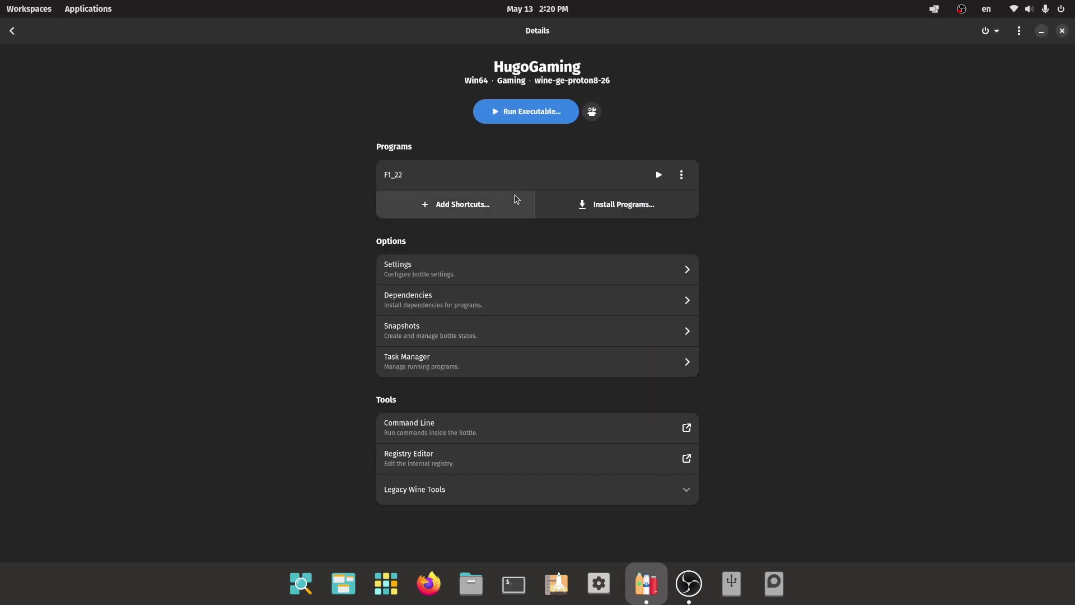
pyautogui.click(657, 175)
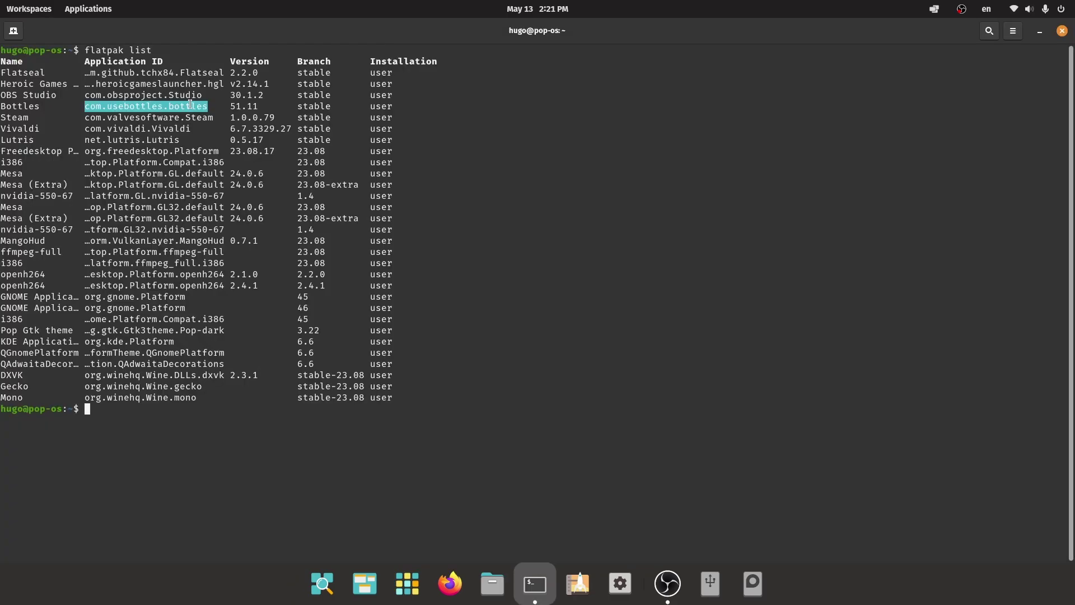
# In the terminal, insert the application ID com.usebottles.bottles on the command line and return to the line's start.
pyautogui.middleClick(190, 104)
pyautogui.press('Home')
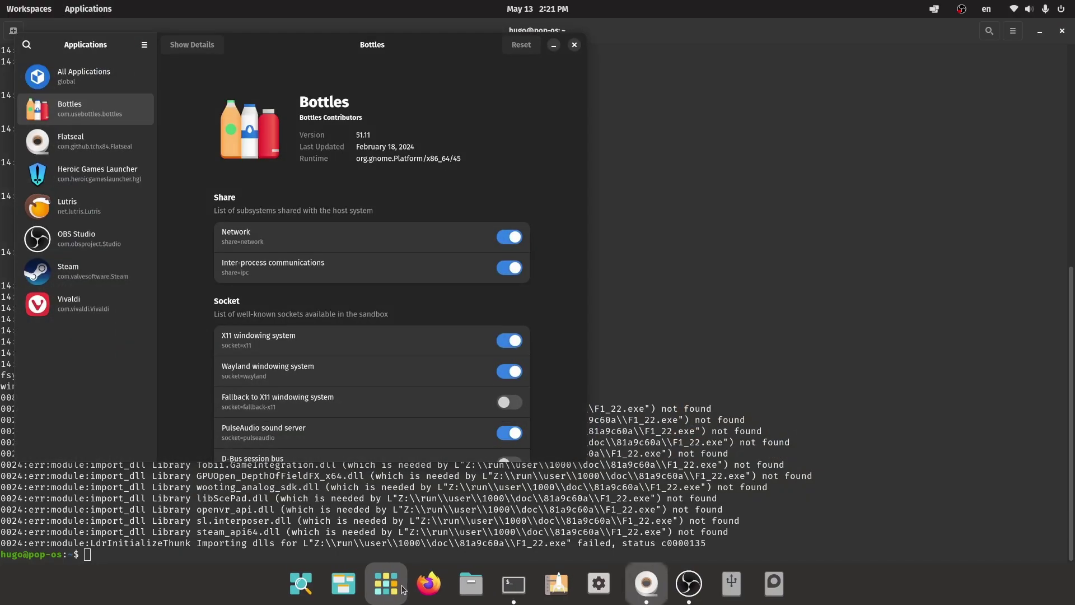
# Switch to Flatseal and examine the socket and device permissions for Bottles.
pyautogui.scroll(-5, 449, 329)
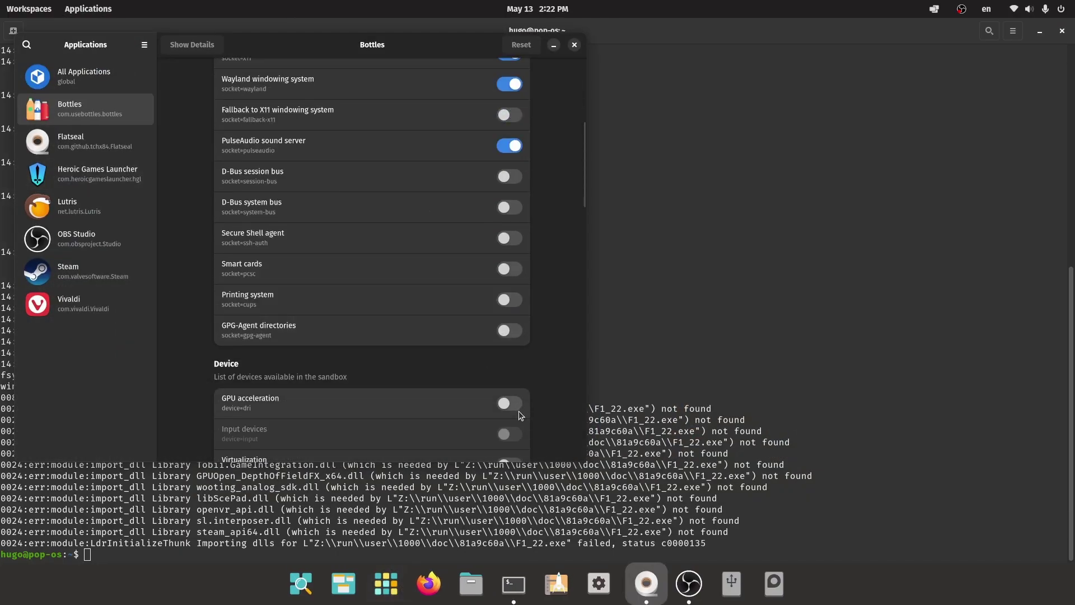
pyautogui.scroll(-5, 430, 369)
pyautogui.scroll(-5, 491, 363)
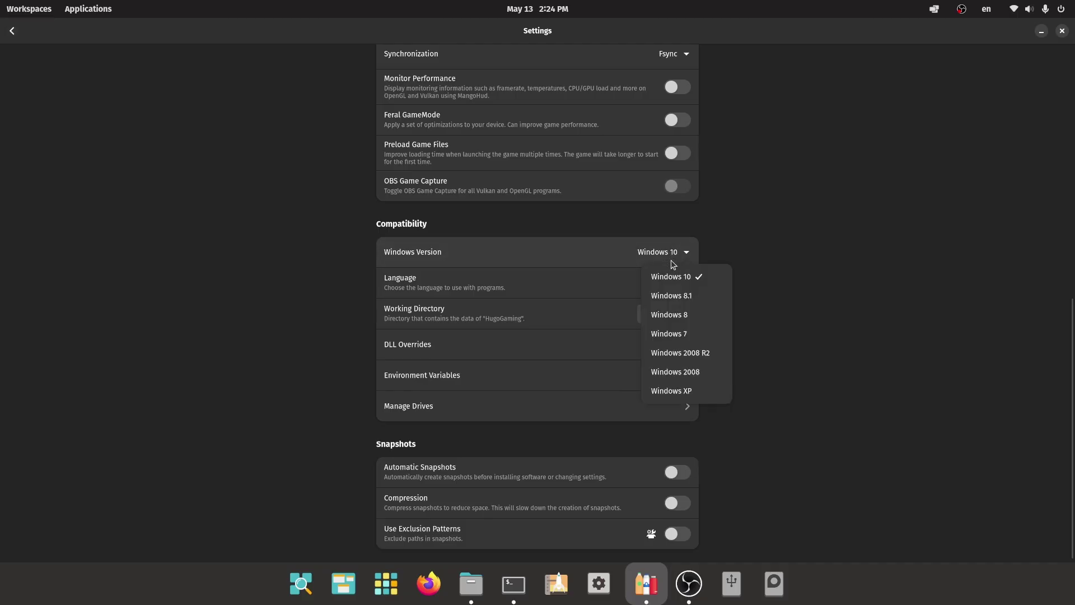
# Try Windows 8.1 as the bottle's Windows version and set it back to Windows 10.
pyautogui.click(671, 295)
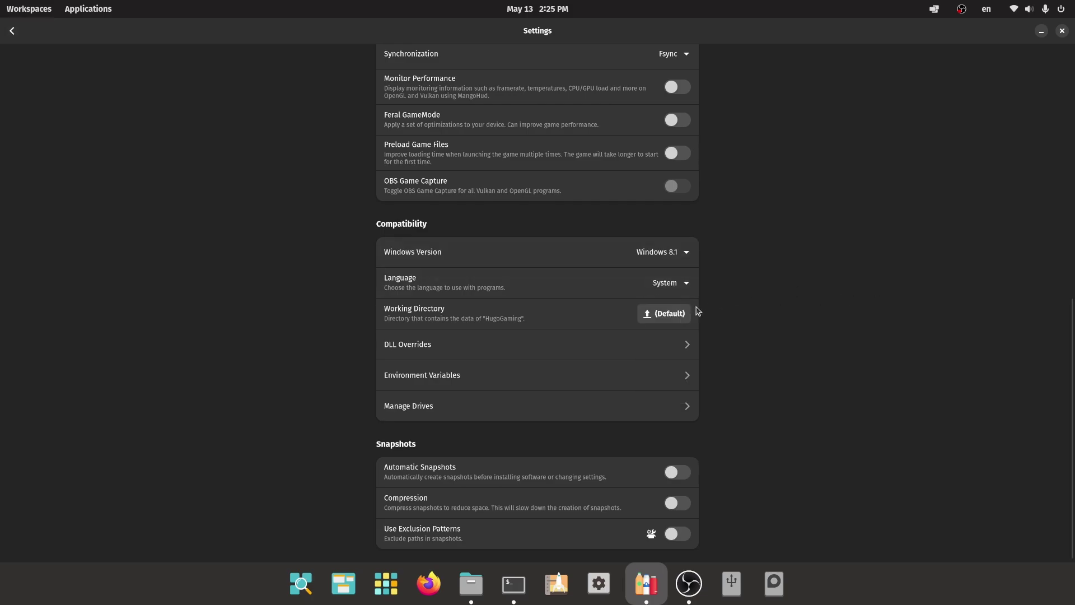
pyautogui.click(653, 248)
pyautogui.click(671, 280)
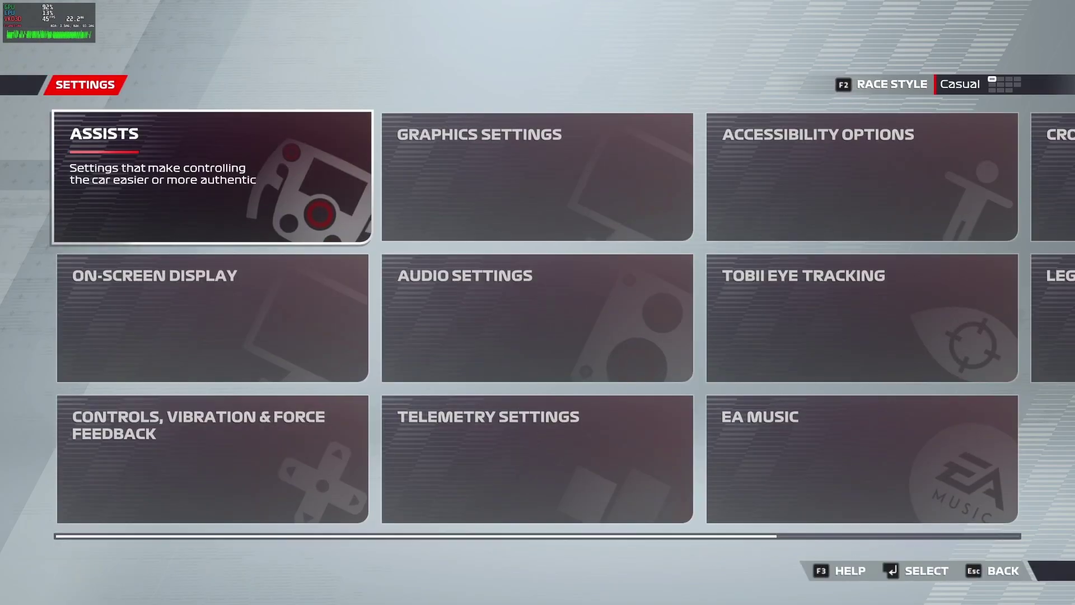
# Open the Video Mode options within the F1 22 graphics settings.
pyautogui.press('Right')
pyautogui.press('Return')
pyautogui.press('Down')
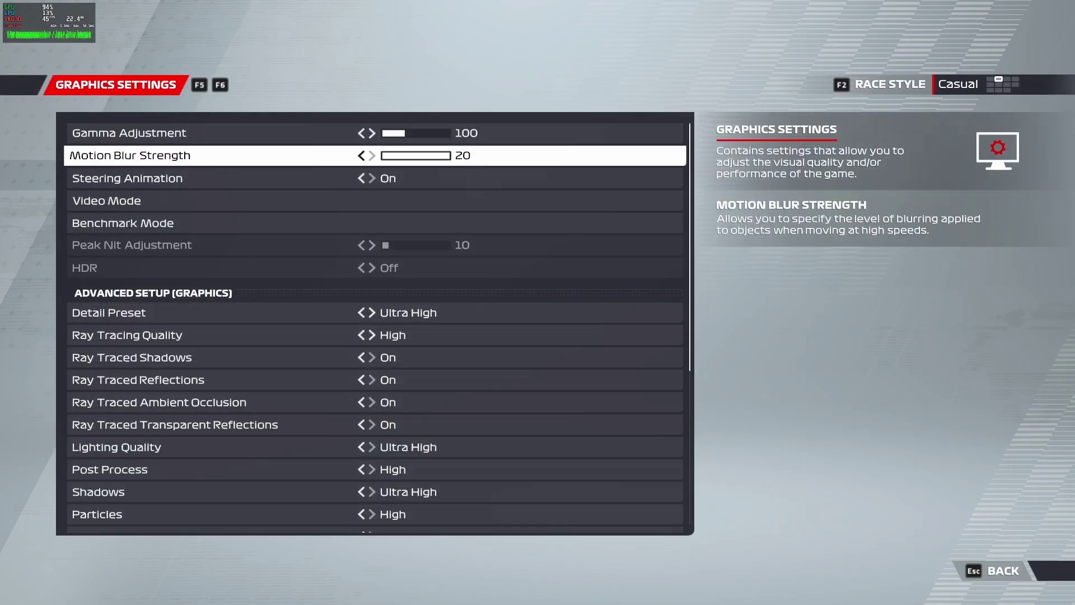
pyautogui.press('Down')
pyautogui.press('Down')
pyautogui.press('Return')
# Examine the Video Mode settings from resolution down to anti-aliasing and return to the graphics settings.
pyautogui.press('Down')
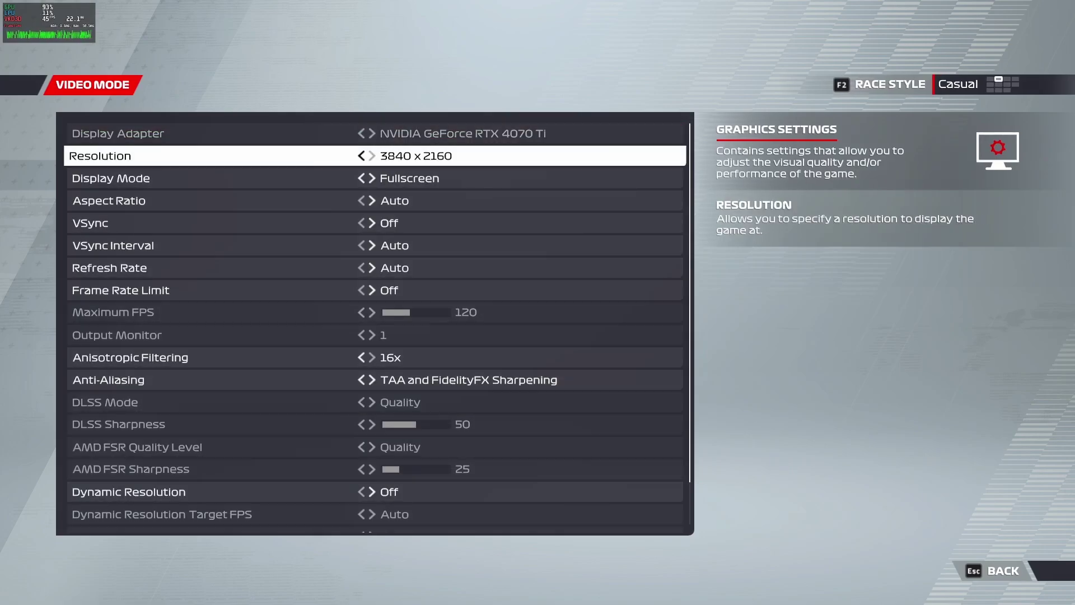
pyautogui.press('Down')
pyautogui.press('Down')
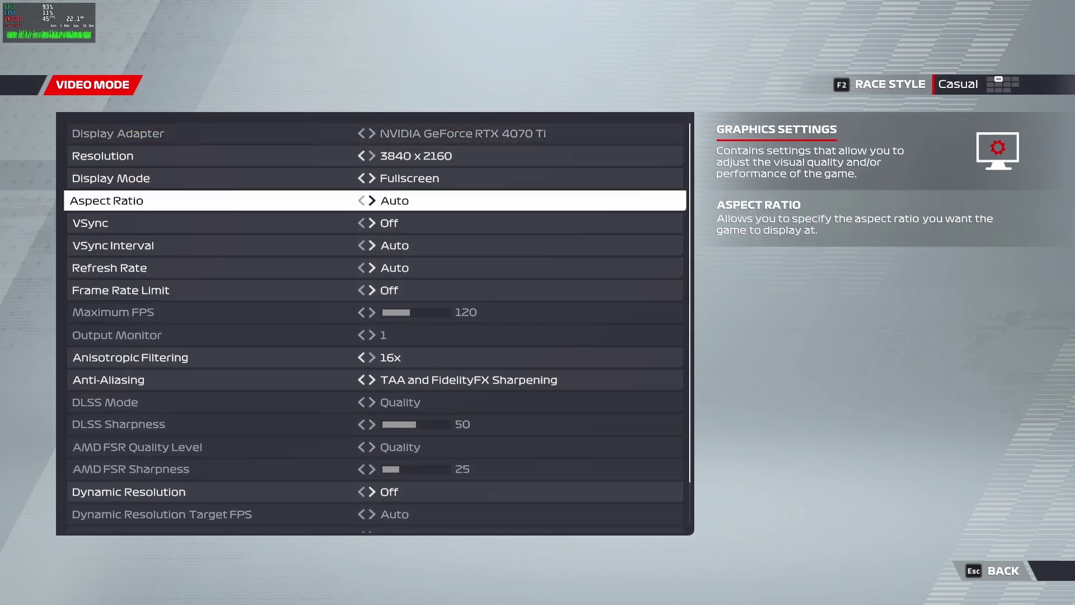
pyautogui.press('Down')
pyautogui.press('Down')
pyautogui.press('Down')
pyautogui.press('Down')
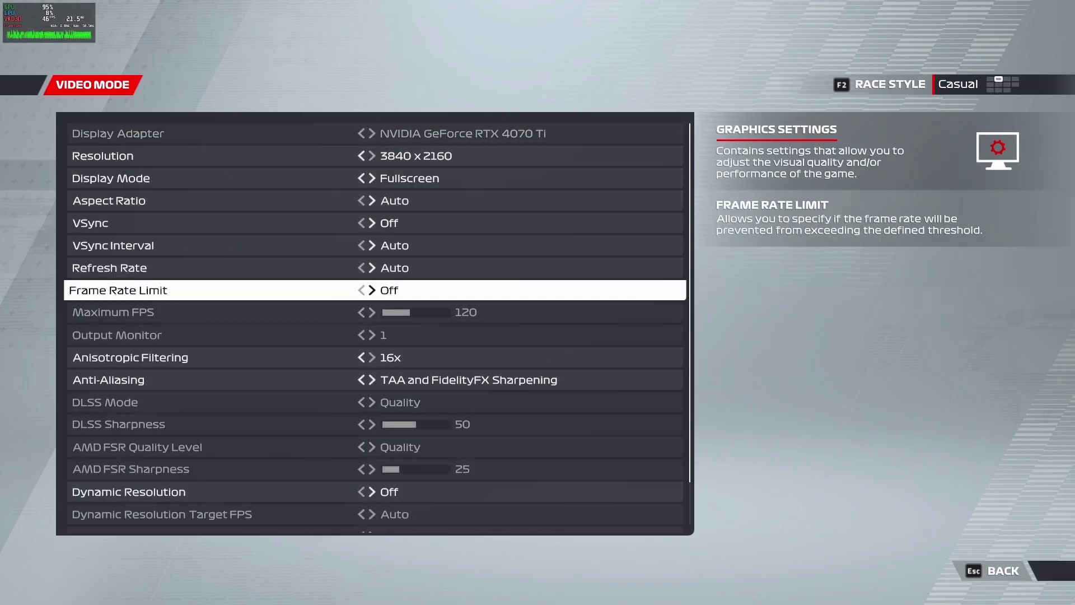
pyautogui.press('Down')
pyautogui.press('Down')
pyautogui.press('Down')
pyautogui.press('Down')
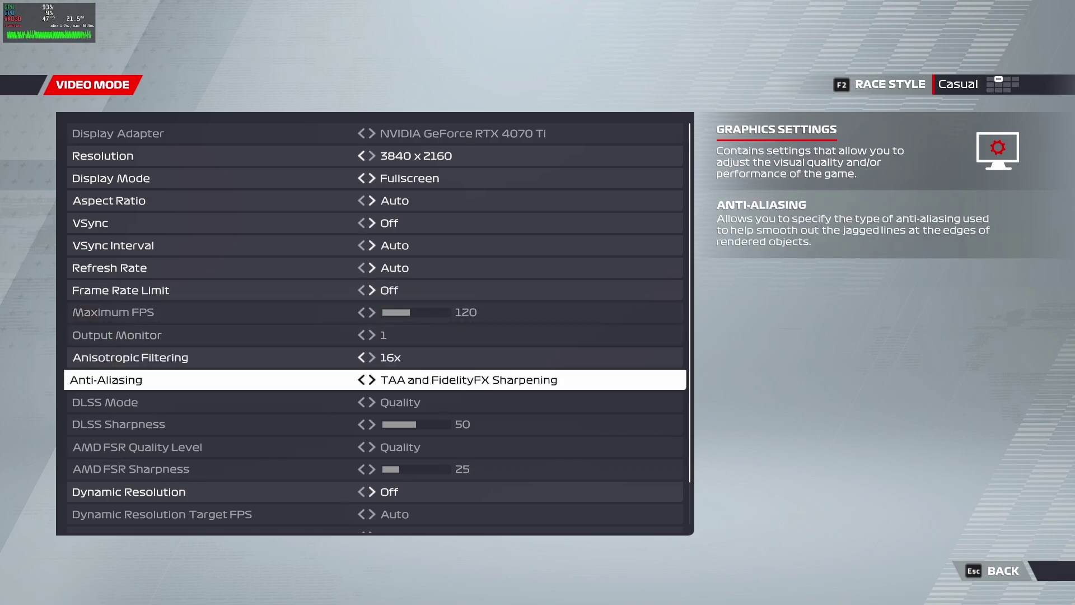
pyautogui.press('Escape')
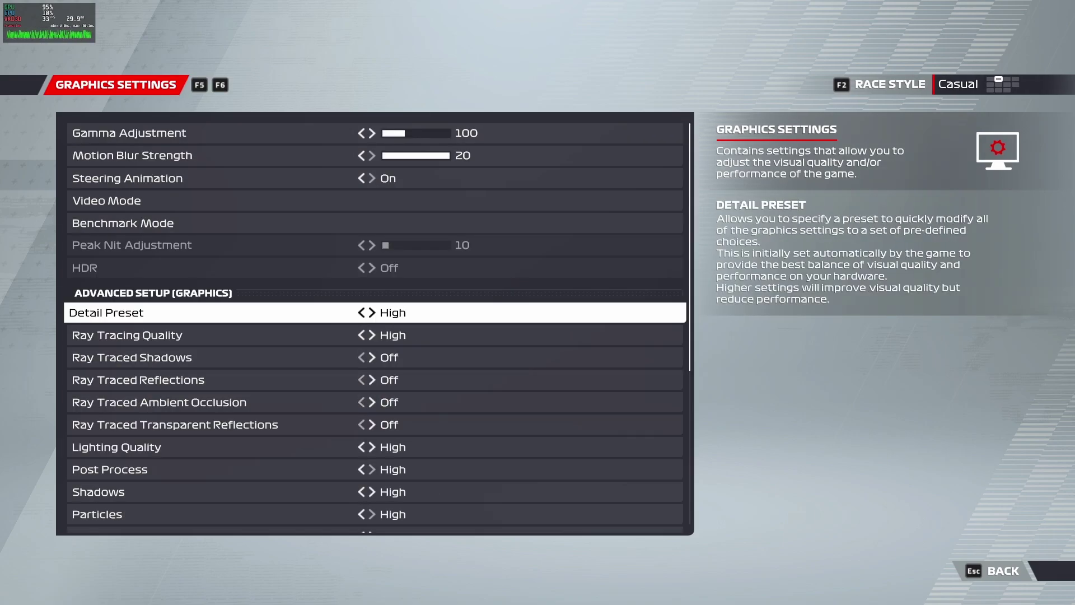
# Set the Detail Preset to Ultra High and open Benchmark Mode.
pyautogui.press('Right')
pyautogui.press('Up')
pyautogui.press('Return')
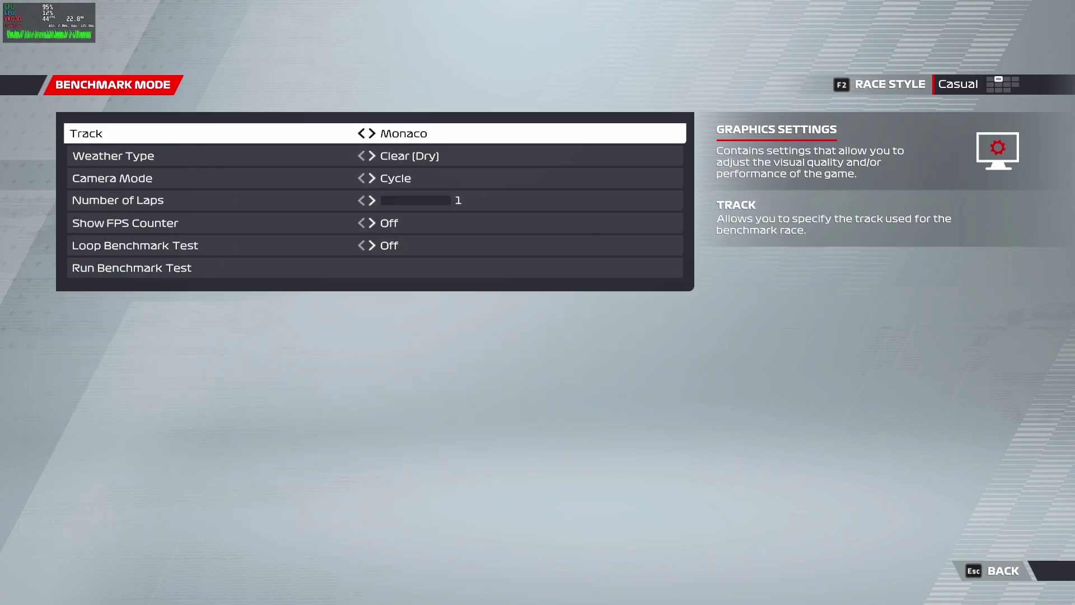
# Run the benchmark test on the Monaco track with Clear (Dry) weather, Cycle camera mode and 1 lap.
pyautogui.press('Left')
pyautogui.press('Down')
pyautogui.press('Down')
pyautogui.press('Down')
pyautogui.press('Down')
pyautogui.press('Down')
pyautogui.press('Down')
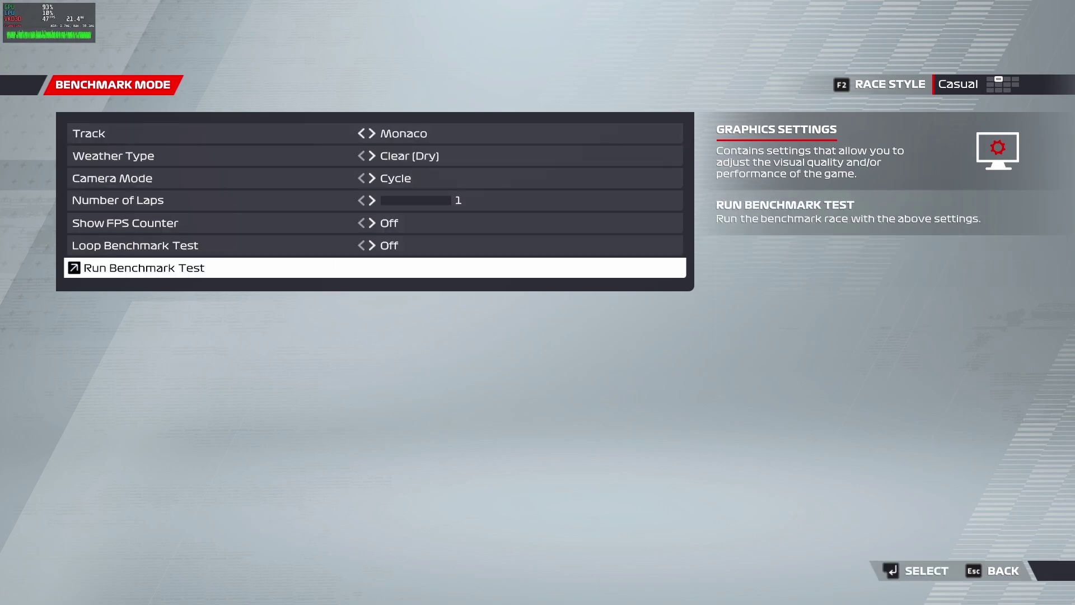
pyautogui.press('Return')
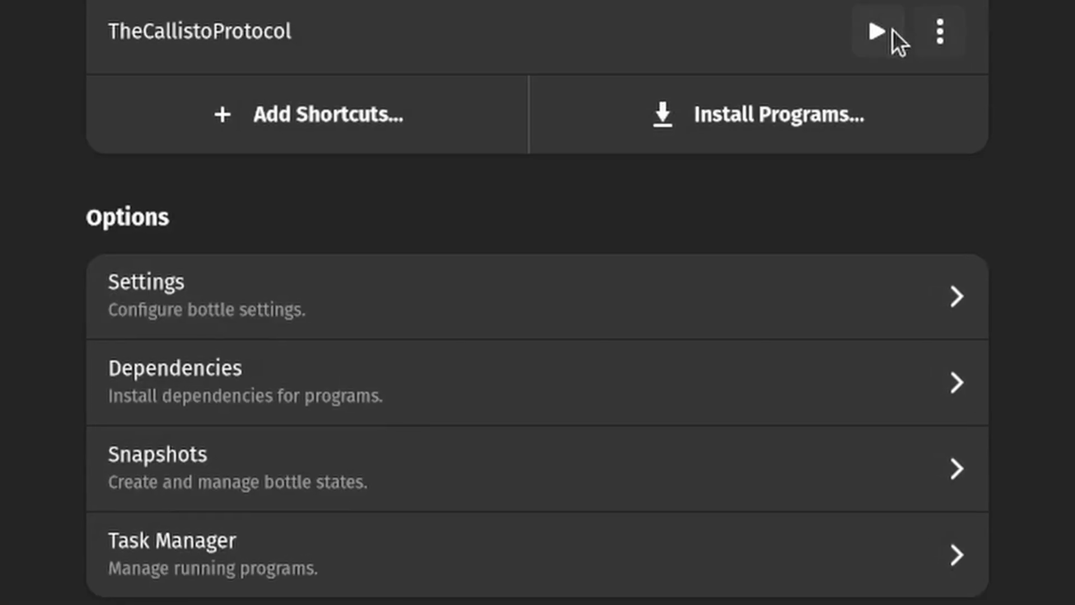
# Launch TheCallistoProtocol from the bottle's programs.
pyautogui.click(660, 206)
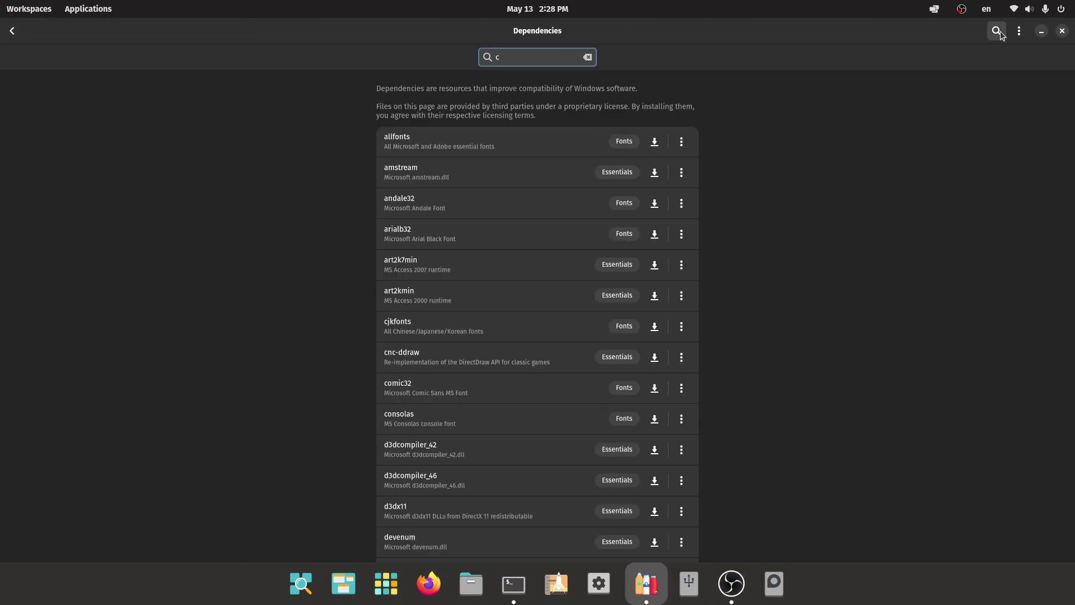
# Search the bottle's dependencies for c++ and install vcredist2019.
pyautogui.write('++')
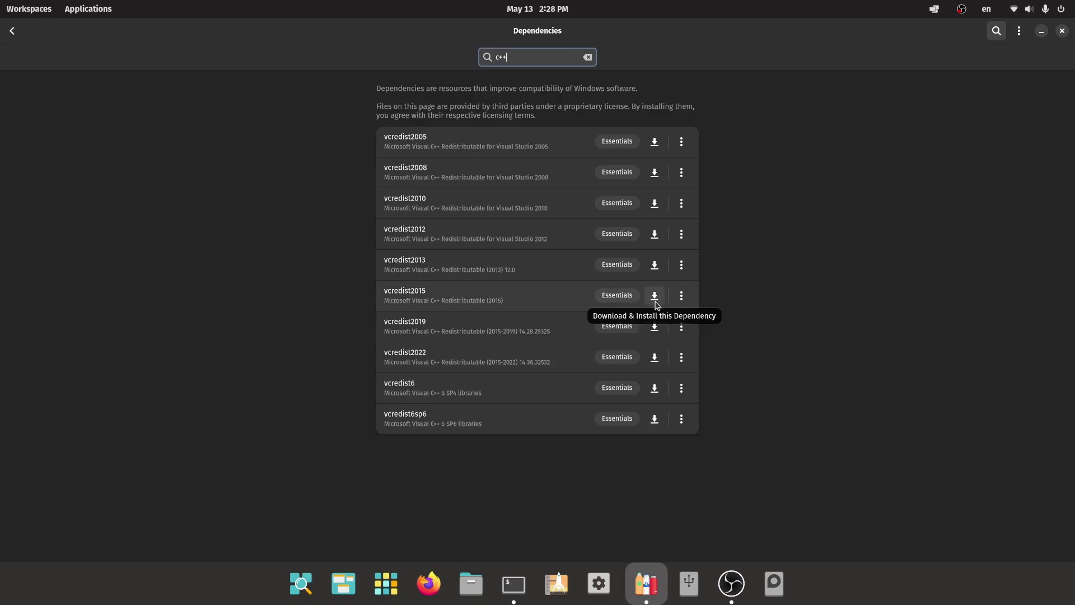
pyautogui.click(654, 328)
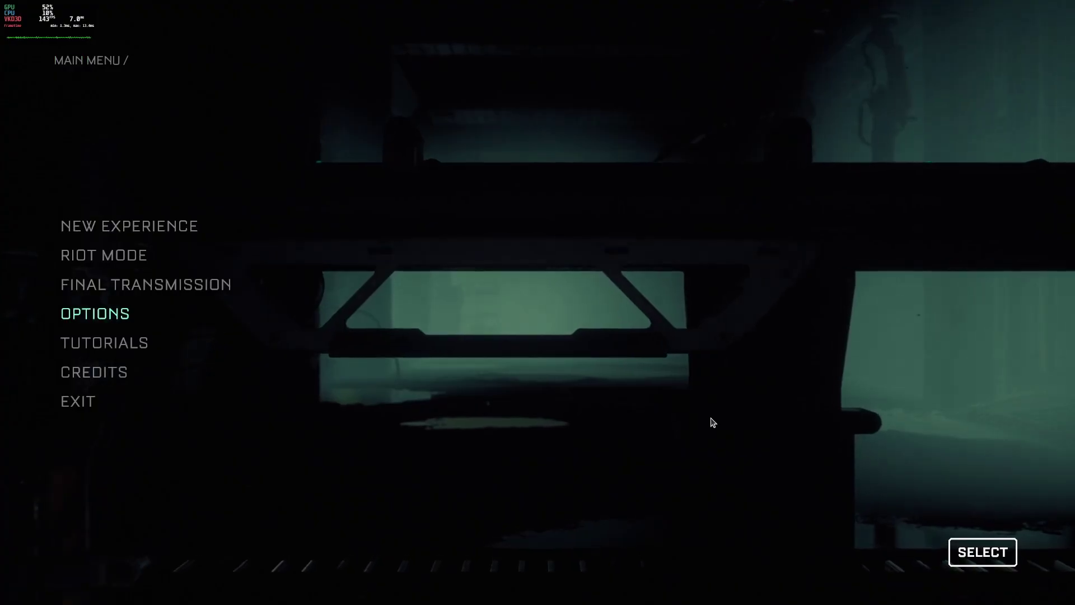
# Raise the Graphics Preset by two levels in The Callisto Protocol's graphics options.
pyautogui.press('Return')
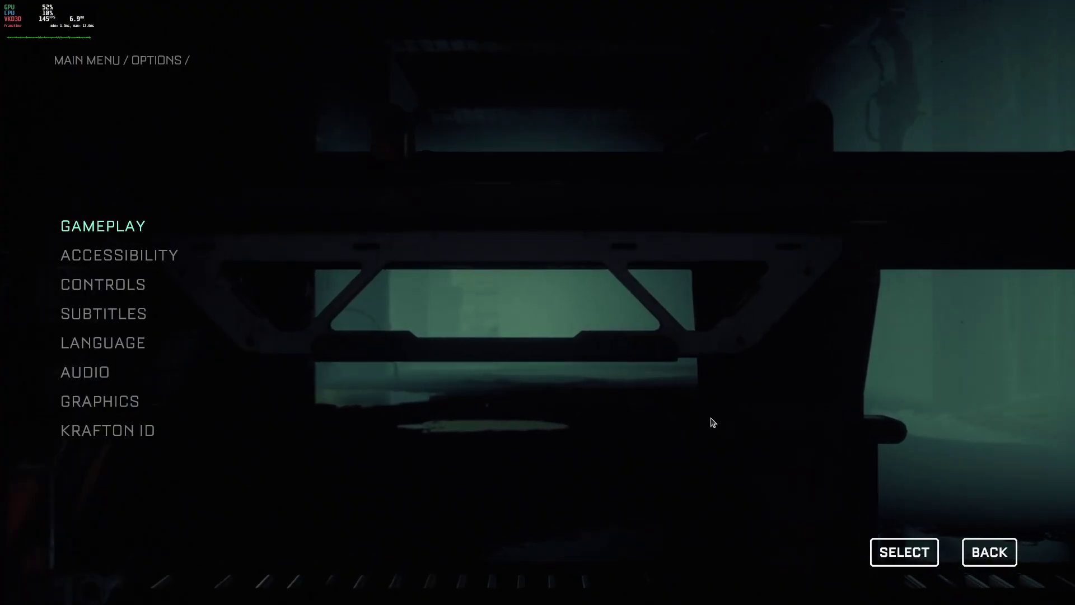
pyautogui.press('Down')
pyautogui.press('Down')
pyautogui.press('Down')
pyautogui.press('Down')
pyautogui.press('Down')
pyautogui.press('Down')
pyautogui.press('Return')
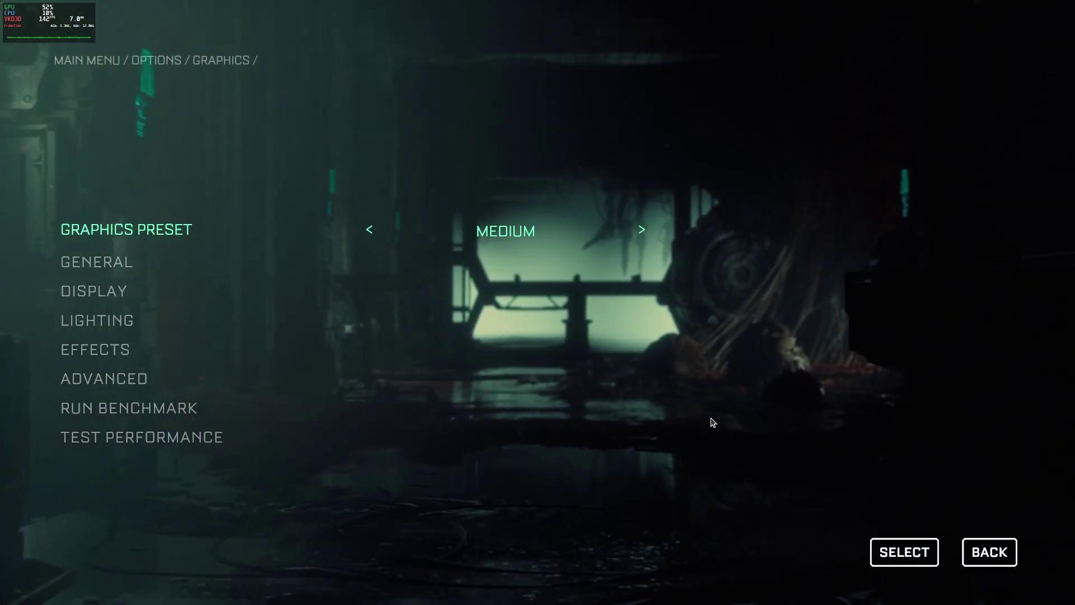
pyautogui.press('Right')
pyautogui.press('Right')
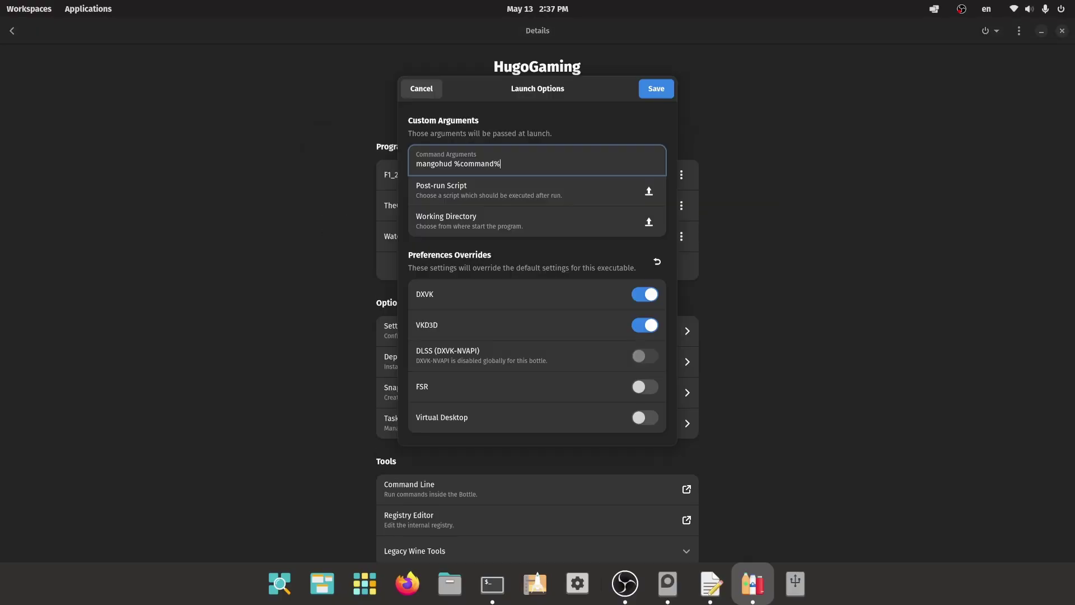
# Set the program's command arguments to mangohud %command% and save its launch options.
pyautogui.click(656, 89)
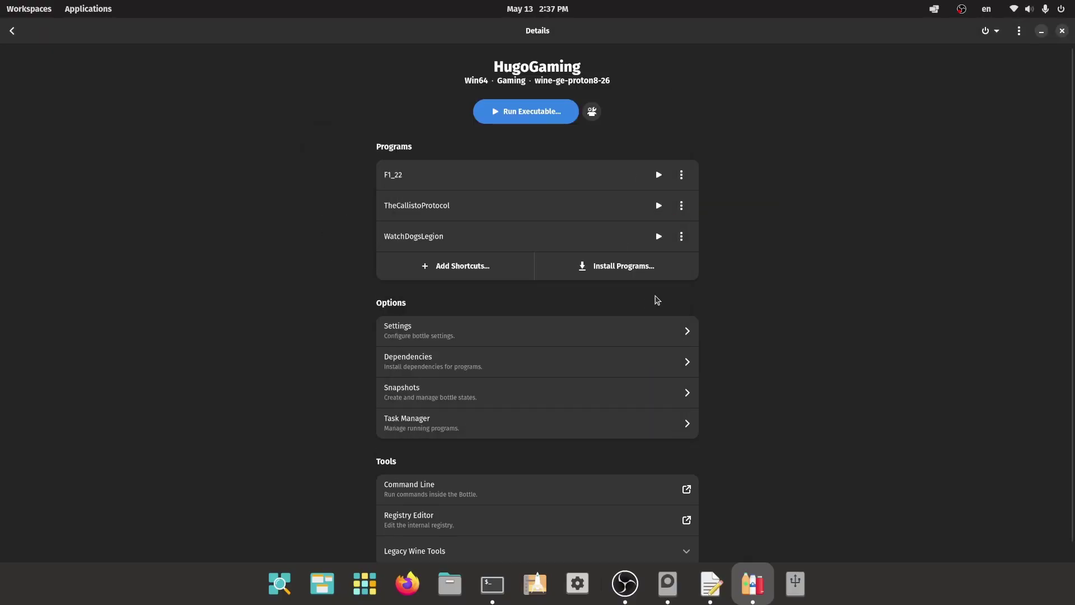
# Launch WatchDogsLegion from the bottle's programs and examine the Quality section of its video options.
pyautogui.click(663, 237)
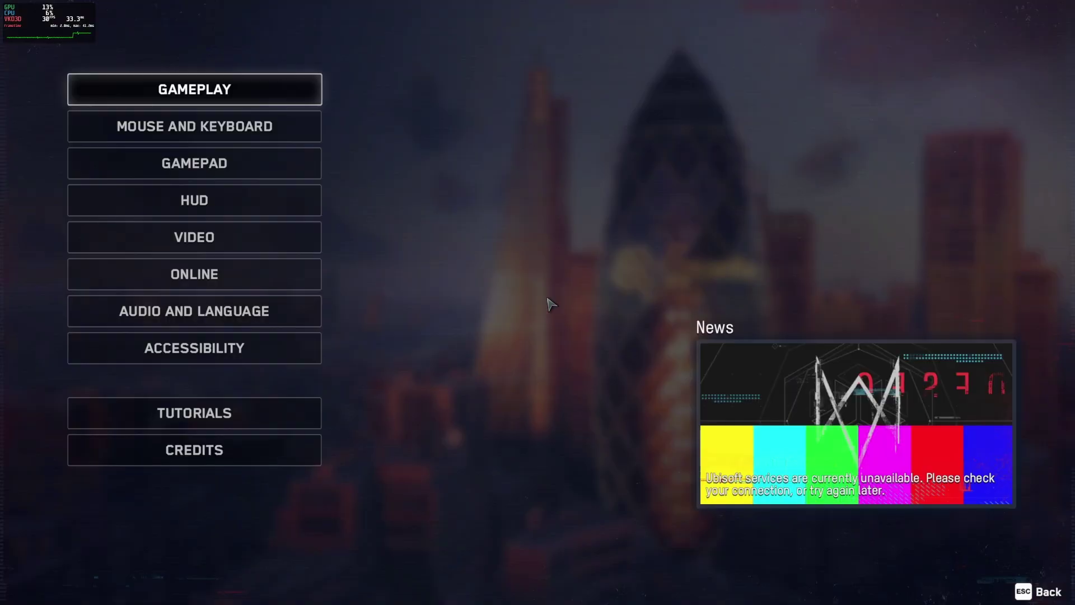
pyautogui.press('Down')
pyautogui.press('Down')
pyautogui.press('Down')
pyautogui.press('Down')
pyautogui.press('Return')
pyautogui.press('e')
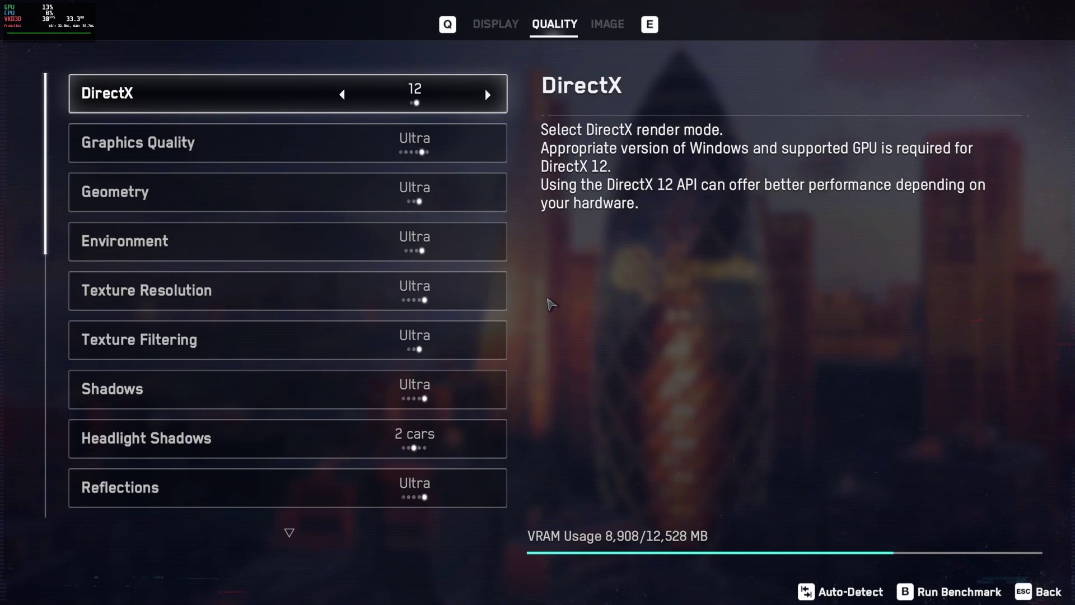
pyautogui.press('Down')
pyautogui.press('Down')
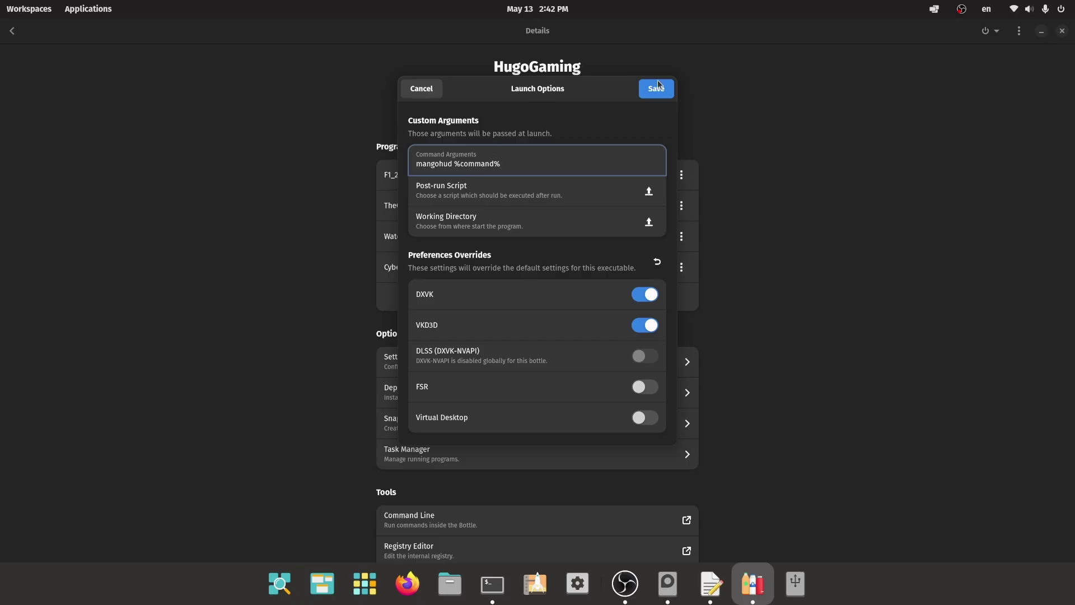
# Save the Cyberpunk program's launch options with mangohud %command% and open the game's video settings.
pyautogui.click(659, 88)
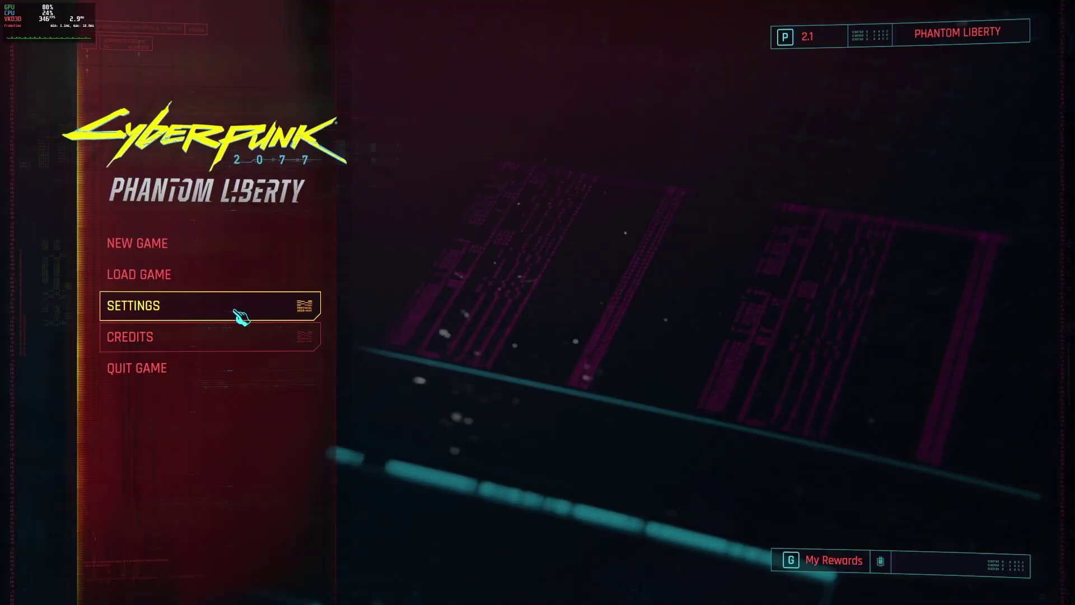
pyautogui.click(241, 317)
pyautogui.click(516, 34)
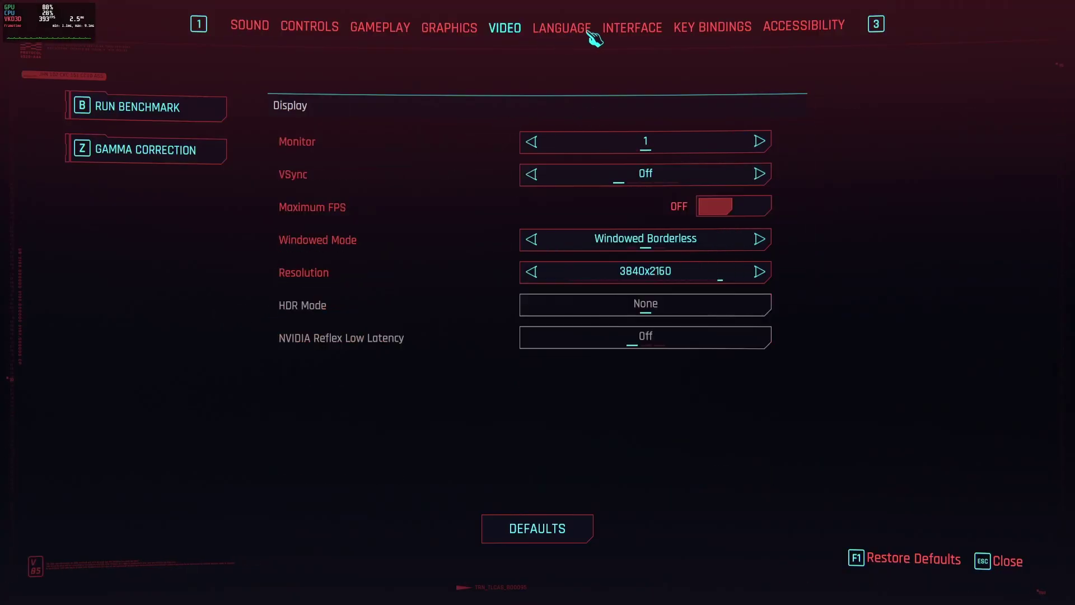
# Apply a 2560x1440 resolution and Fullscreen windowed mode in Cyberpunk 2077, and open the graphics settings.
pyautogui.click(760, 272)
pyautogui.click(759, 272)
pyautogui.click(759, 240)
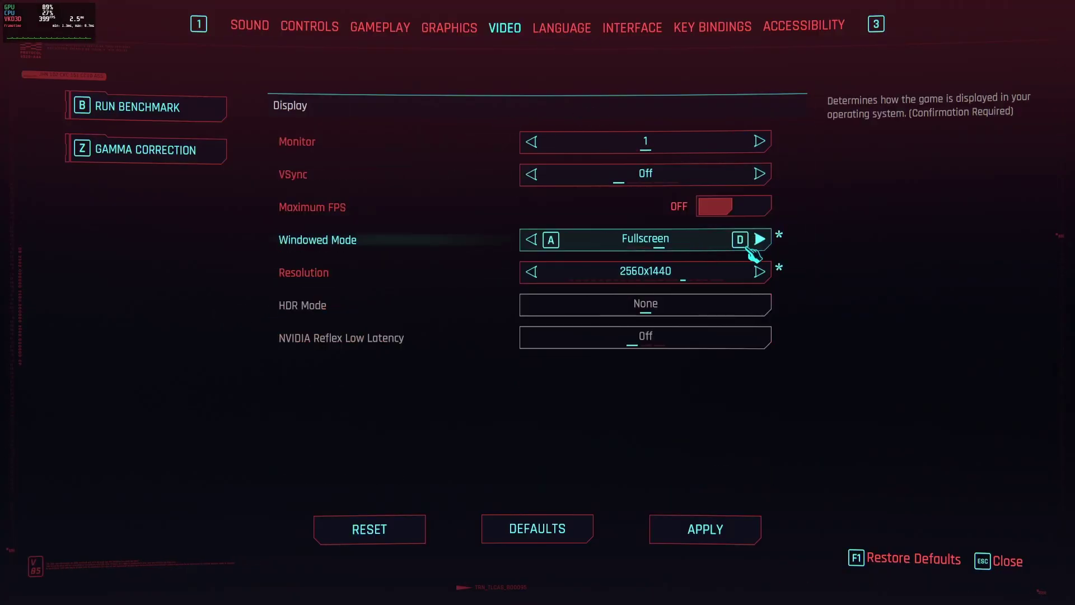
pyautogui.click(717, 507)
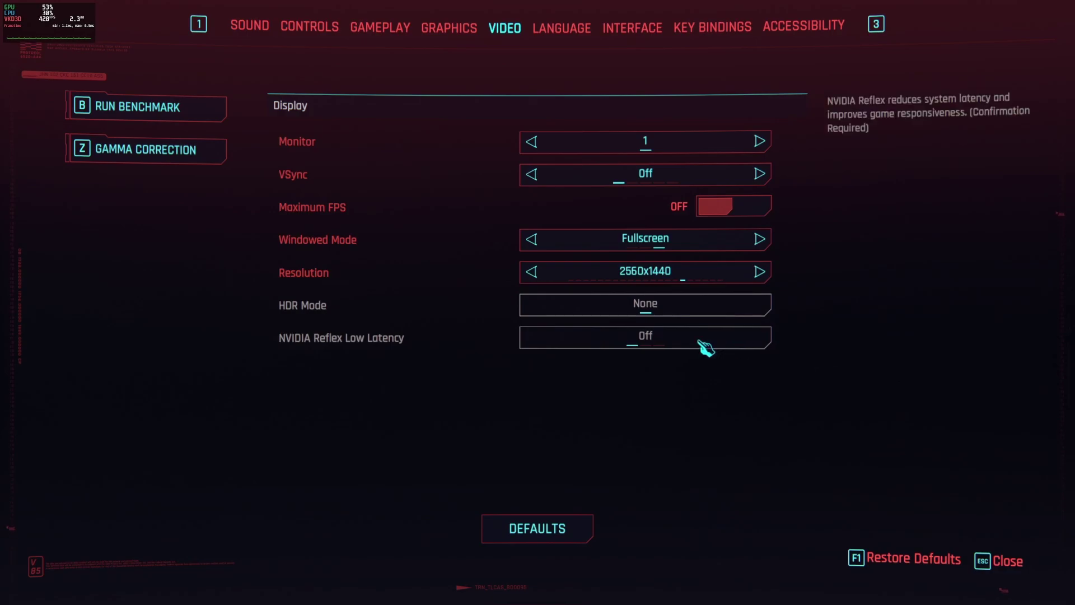
pyautogui.click(449, 29)
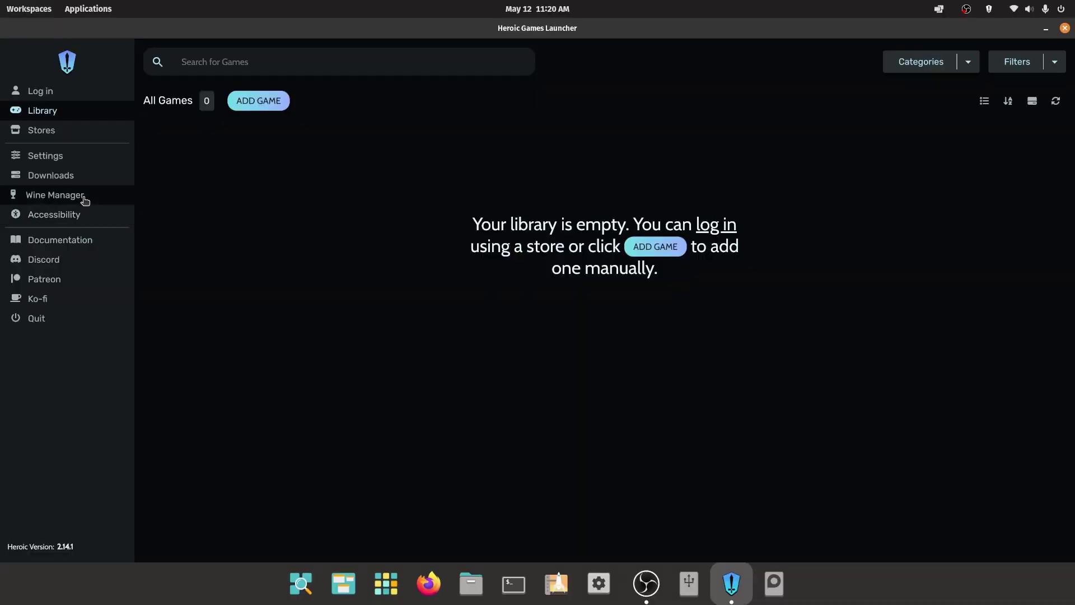
# In Heroic Games Launcher, check the available Wine versions and look through the Wine and Other game default settings.
pyautogui.click(85, 200)
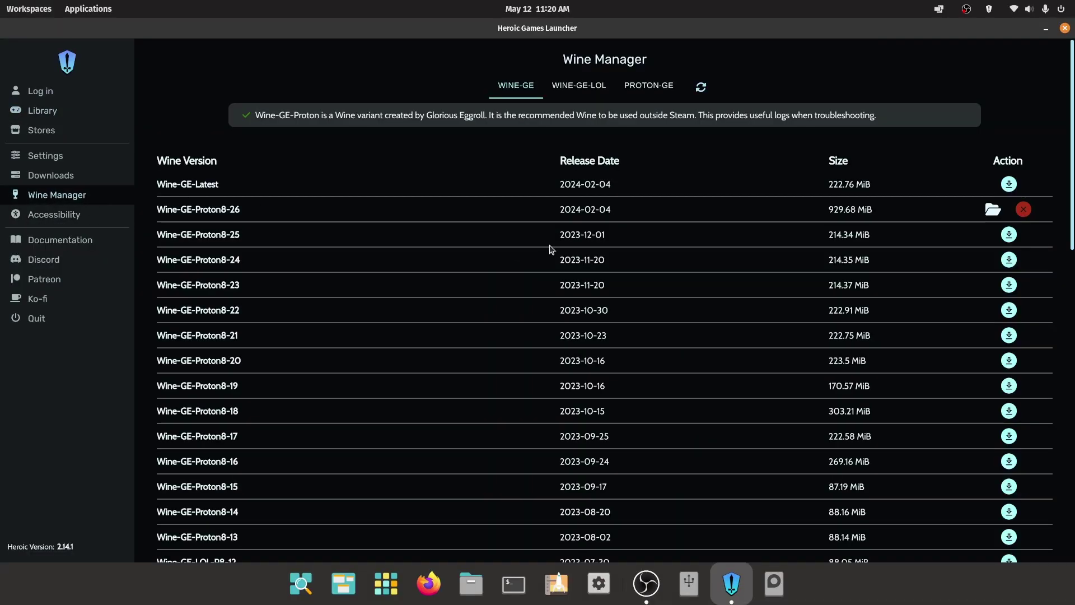
pyautogui.click(45, 155)
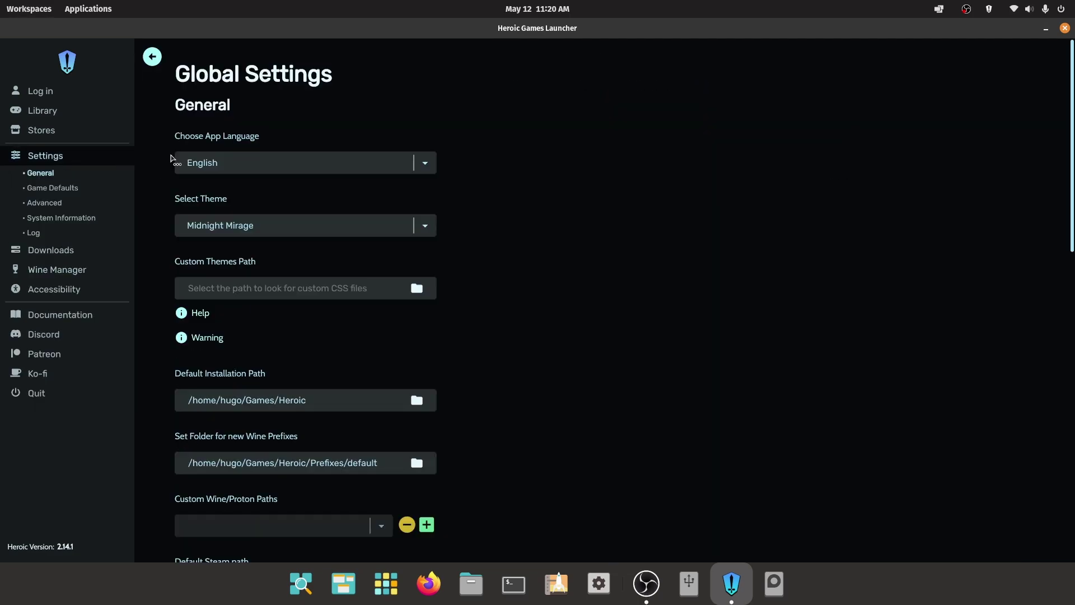
pyautogui.click(72, 187)
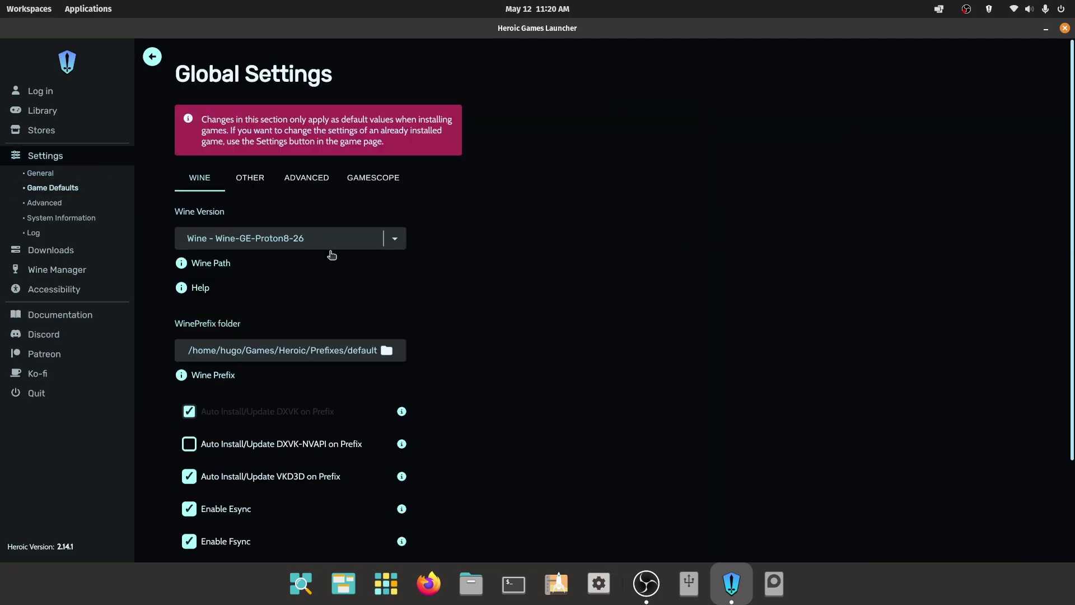
pyautogui.click(251, 179)
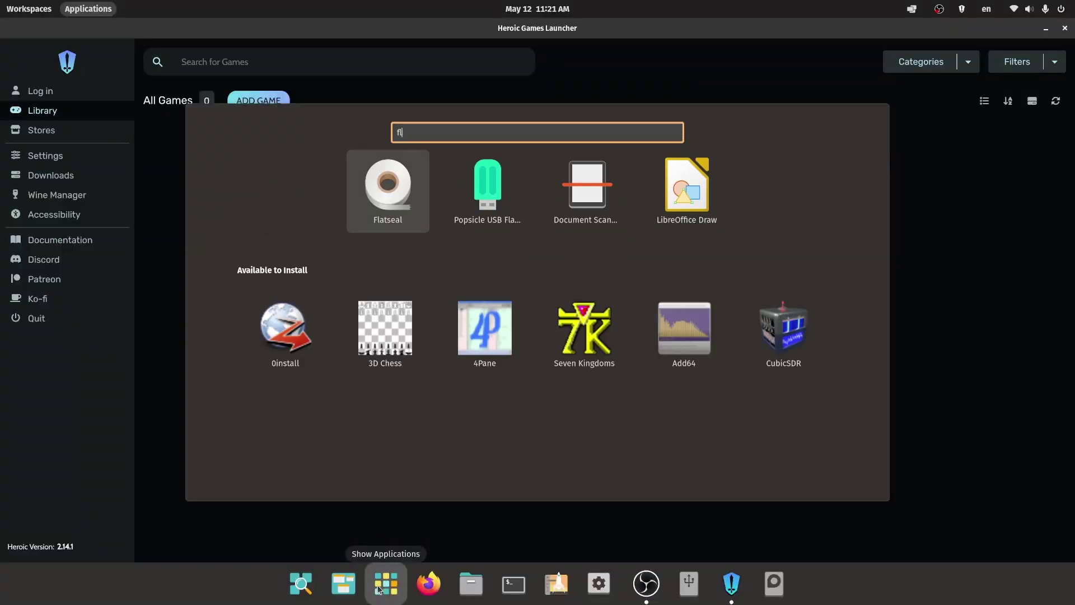
# Open Flatseal and review the socket and device permissions of Heroic Games Launcher.
pyautogui.write('a')
pyautogui.press('Return')
pyautogui.scroll(-5, 451, 299)
pyautogui.scroll(-8, 451, 299)
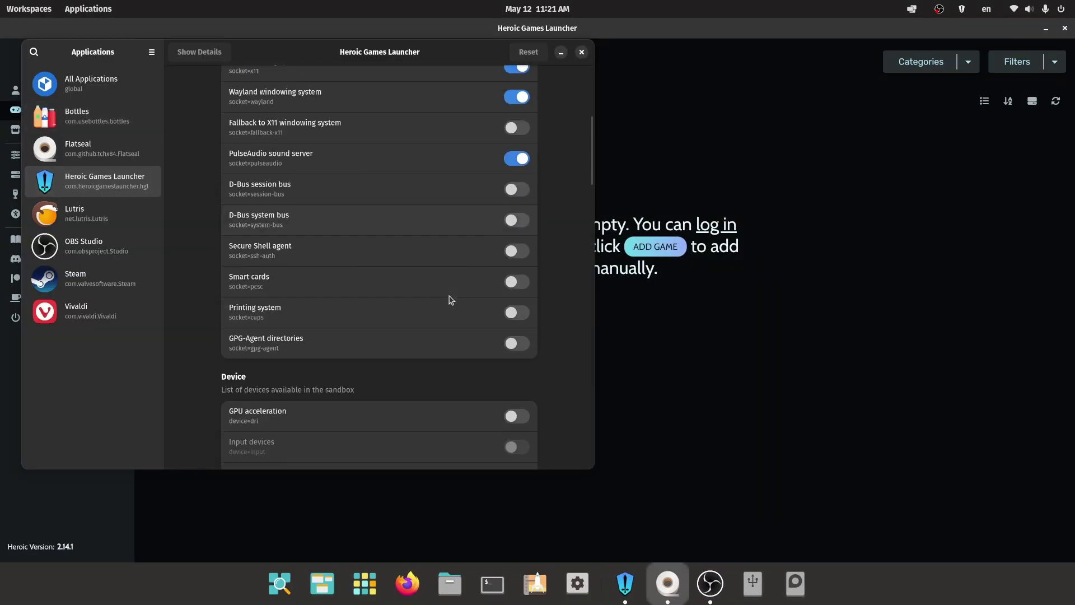
pyautogui.scroll(-4, 445, 319)
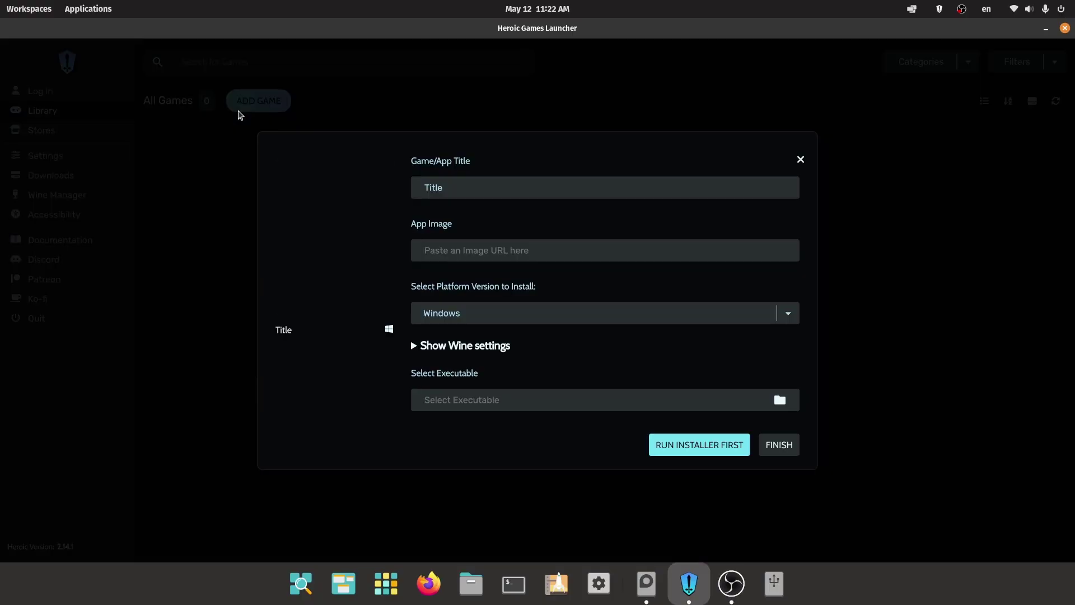
# Add F1 22 to the Heroic library as a Windows game using F1_22.exe, and launch it.
pyautogui.click(503, 192)
pyautogui.write('F1 22')
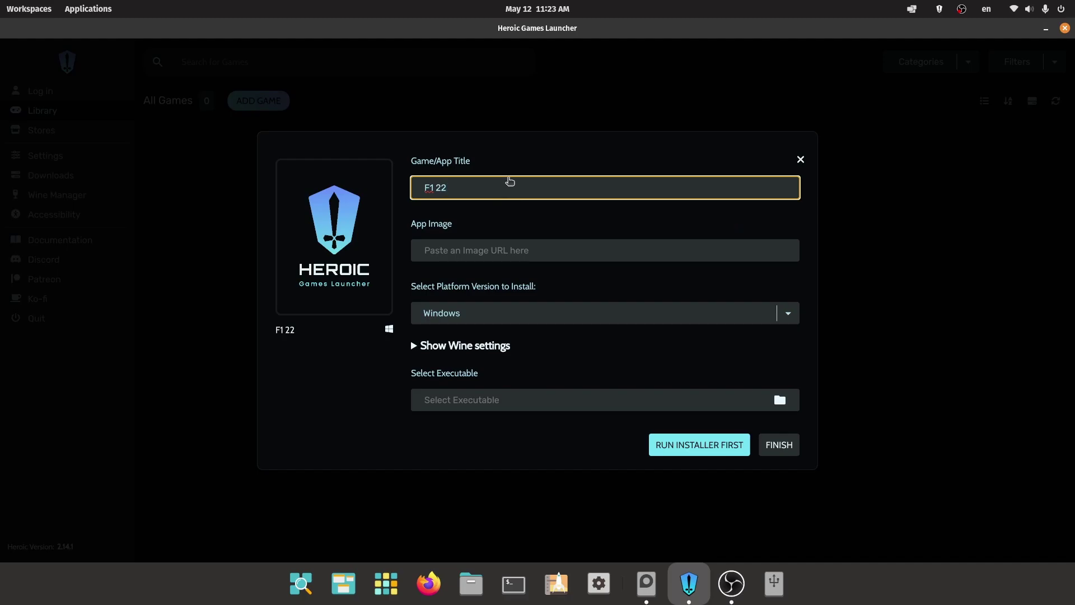
pyautogui.click(649, 399)
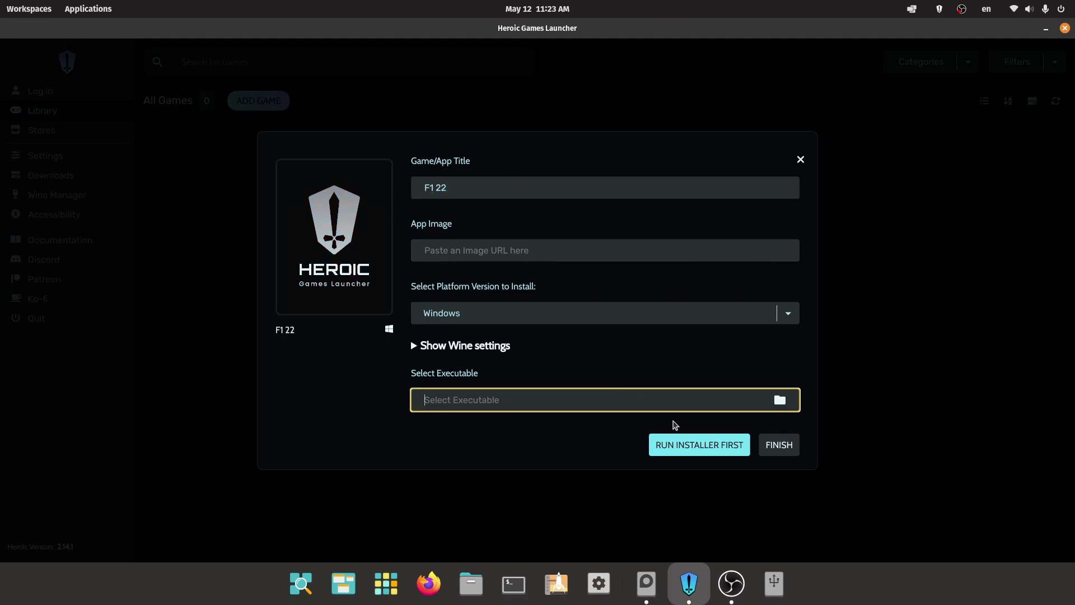
pyautogui.click(780, 400)
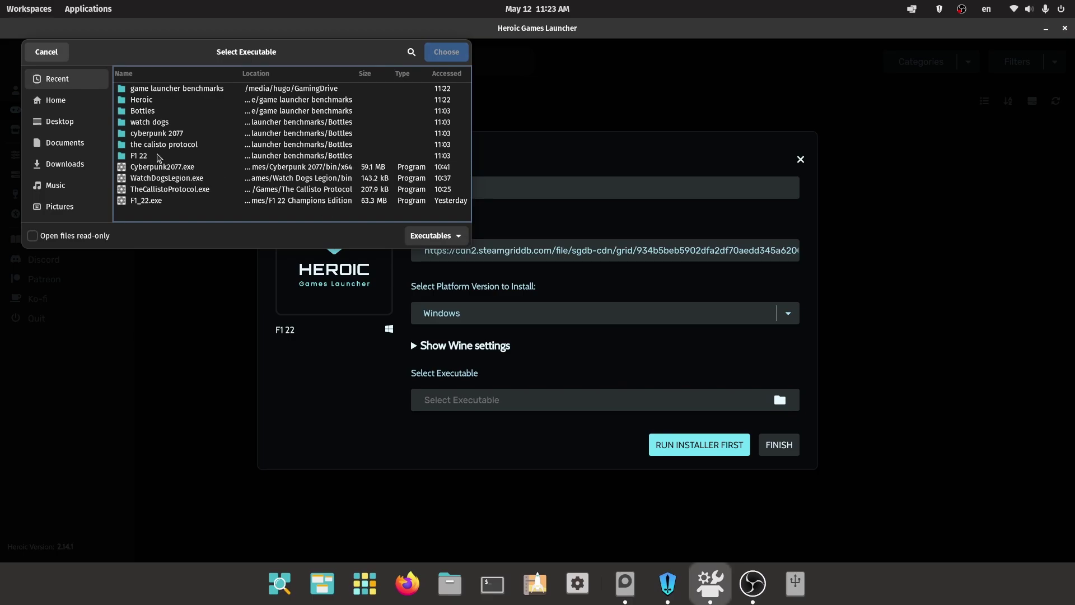
pyautogui.doubleClick(145, 201)
pyautogui.click(775, 445)
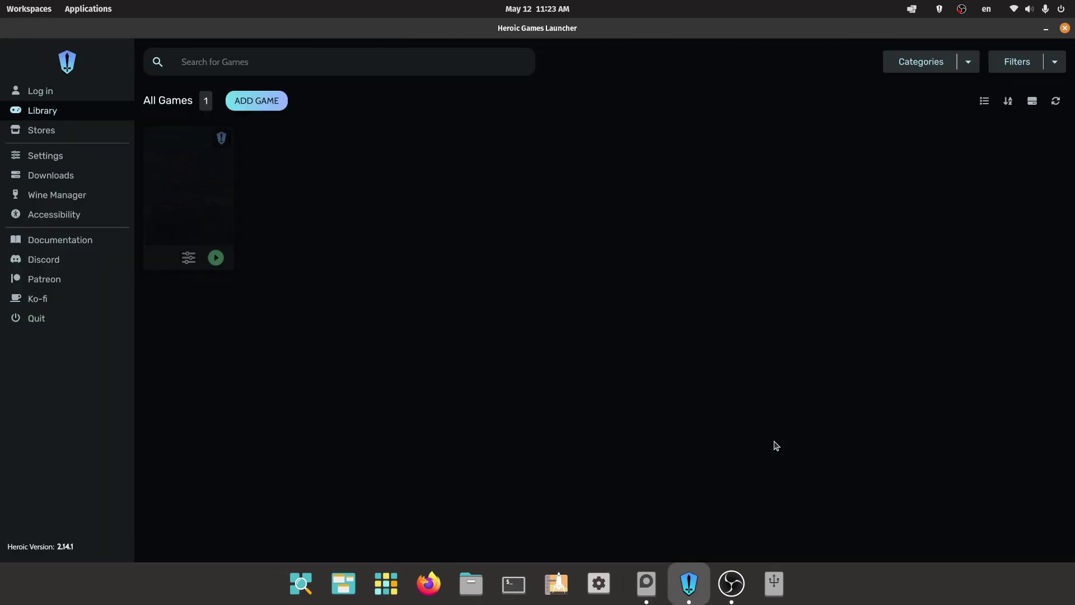
pyautogui.click(221, 264)
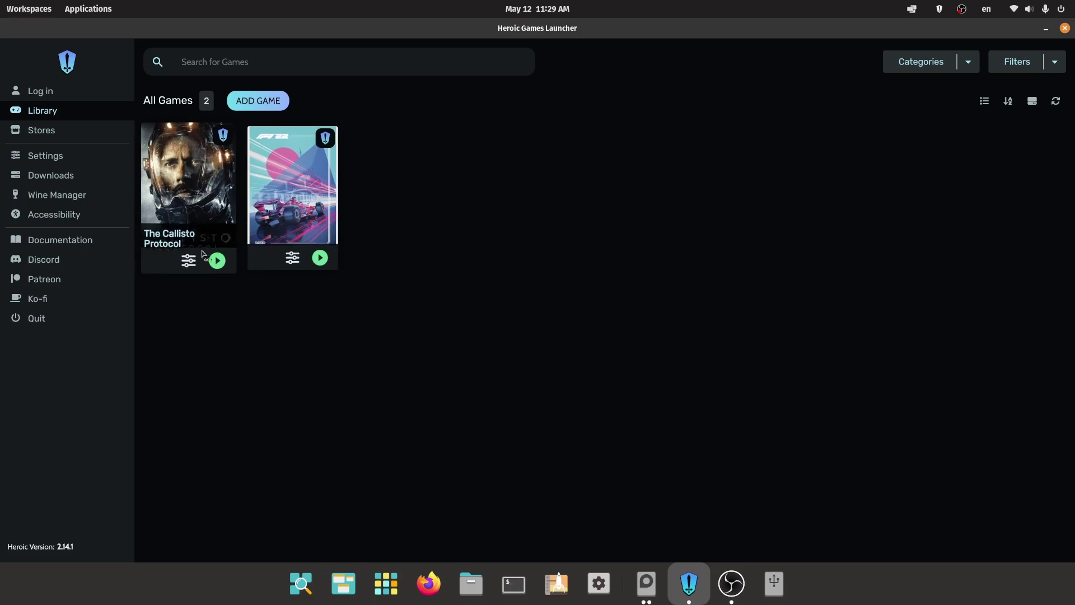
# Install vcrun2019 through Winetricks from The Callisto Protocol's game settings.
pyautogui.click(188, 259)
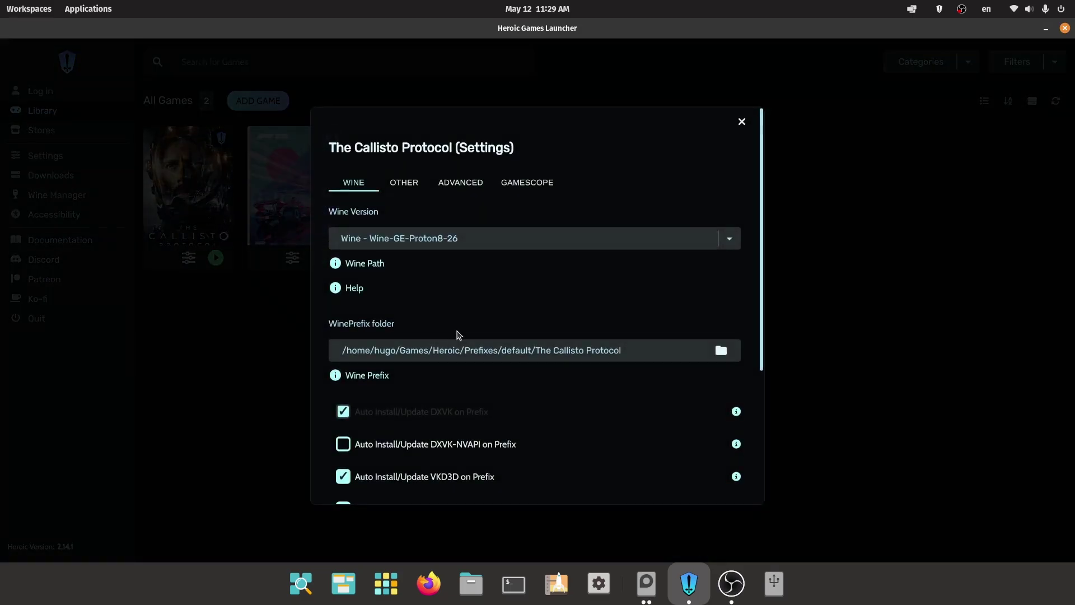
pyautogui.scroll(-5, 437, 334)
pyautogui.click(438, 436)
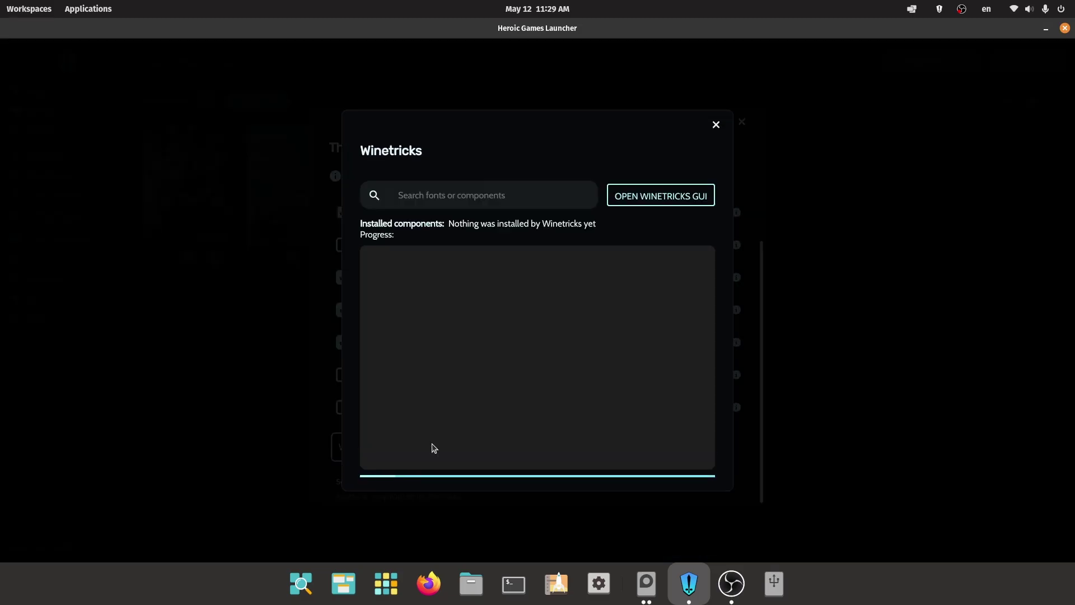
pyautogui.write('vcr')
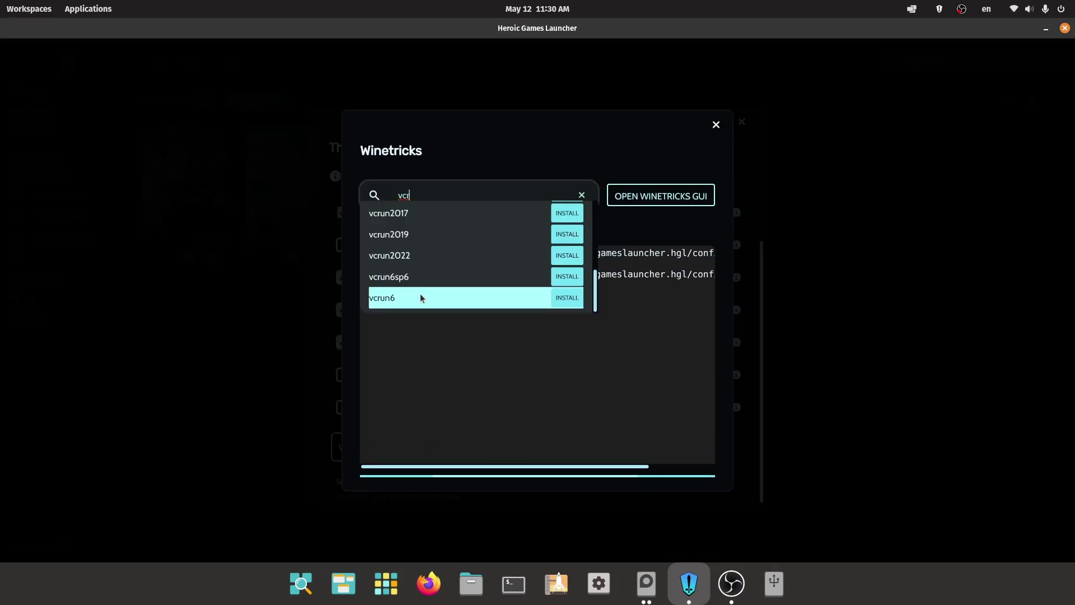
pyautogui.click(568, 235)
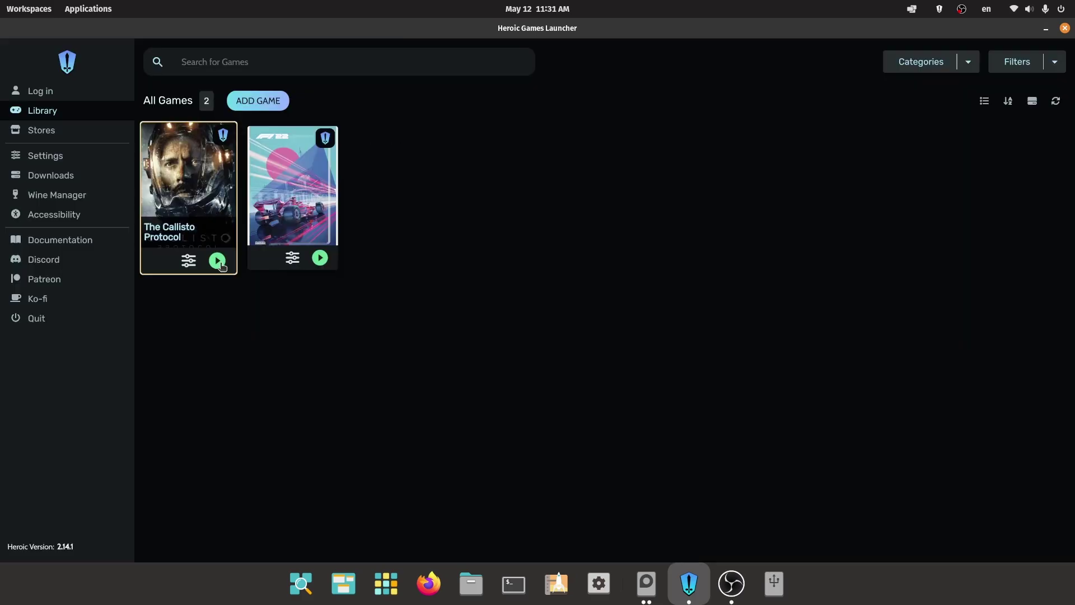
# Launch The Callisto Protocol from the Heroic library and raise its Graphics Preset by two levels.
pyautogui.click(216, 260)
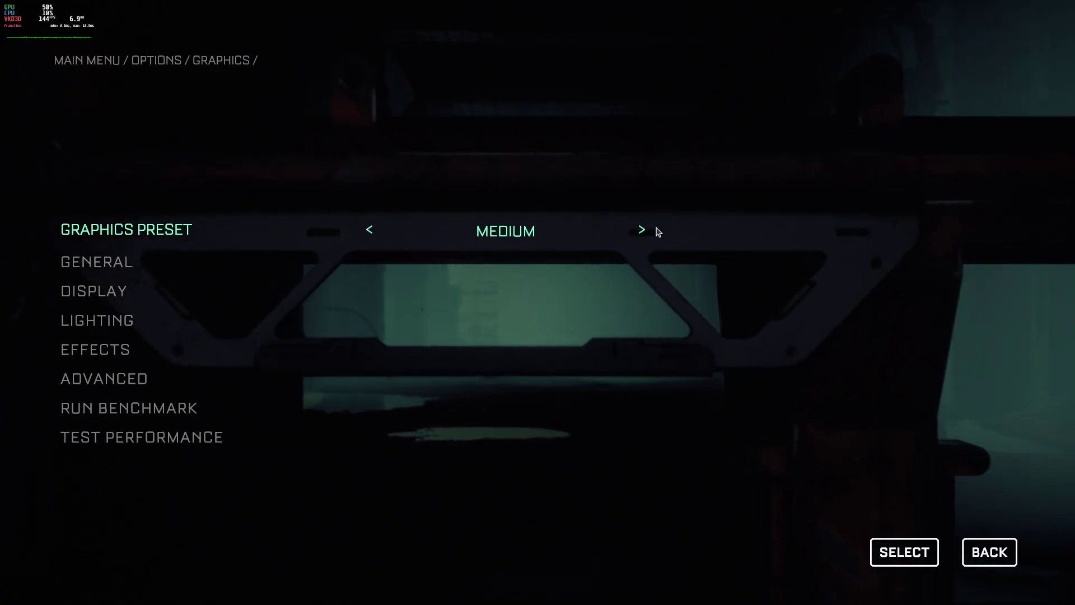
pyautogui.click(648, 231)
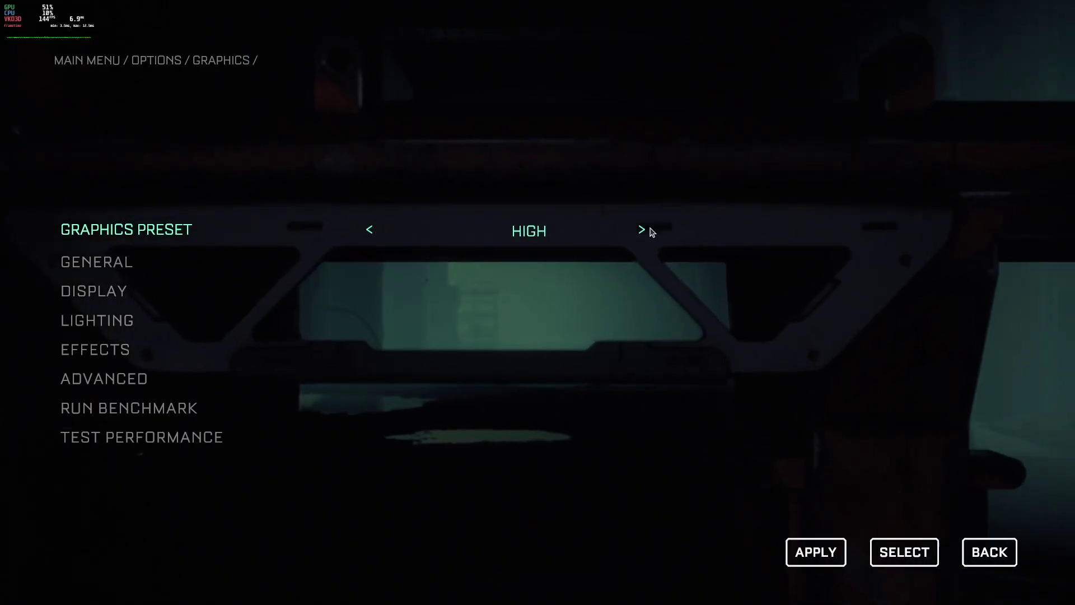
pyautogui.click(648, 231)
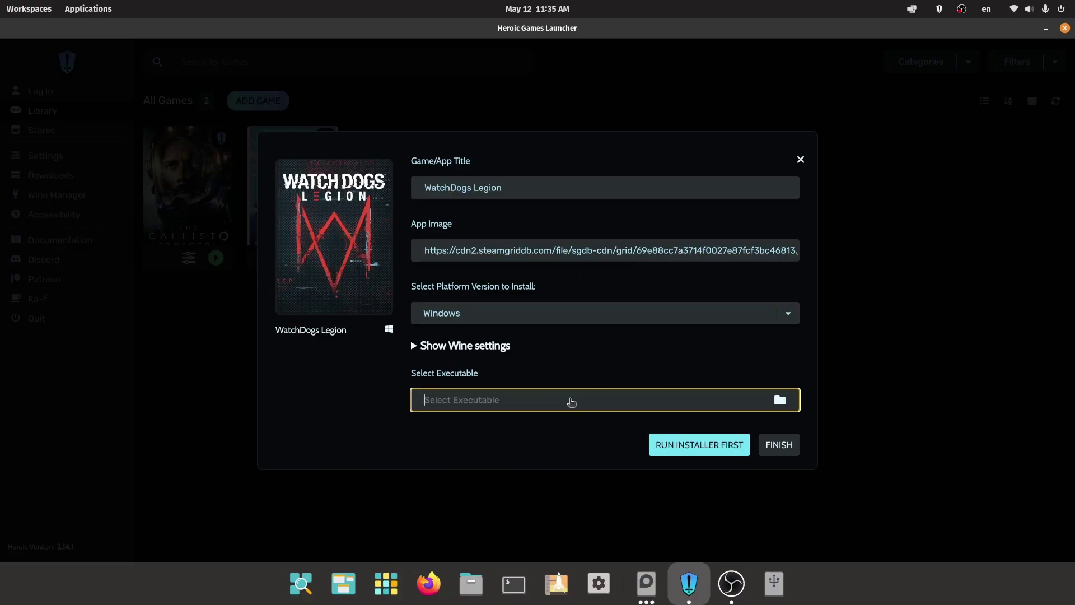
# Browse for the executable of the new WatchDogs Legion entry in Heroic.
pyautogui.click(780, 400)
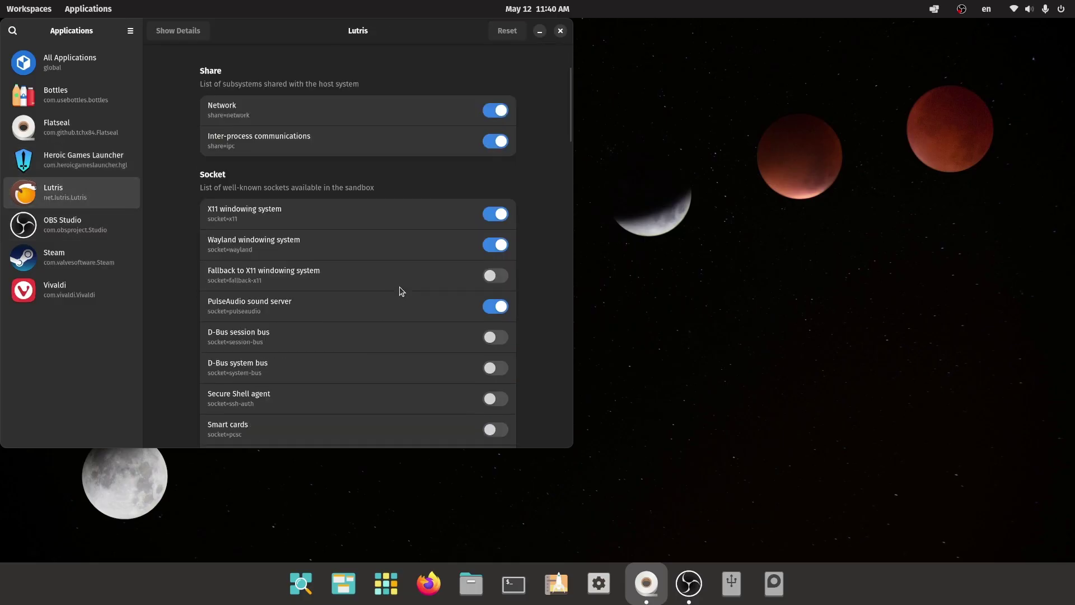
# Switch to Flatseal and toggle one of Lutris's sandbox permissions.
pyautogui.scroll(-5, 402, 291)
pyautogui.click(494, 385)
pyautogui.scroll(-10, 371, 349)
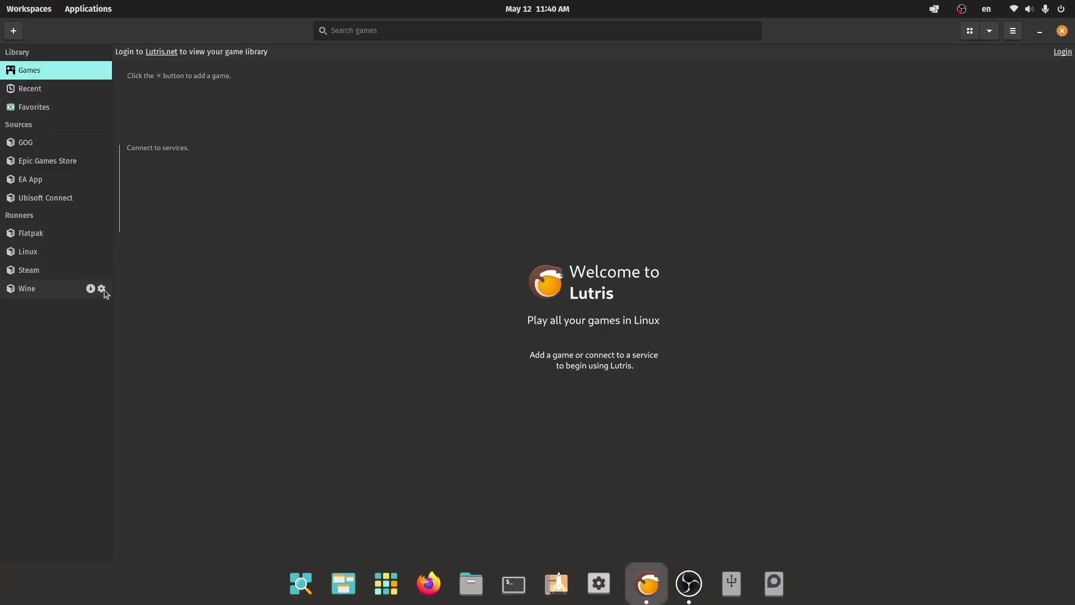
# Switch to Lutris and select a Wine version to install for the Wine runner.
pyautogui.click(91, 289)
pyautogui.click(680, 211)
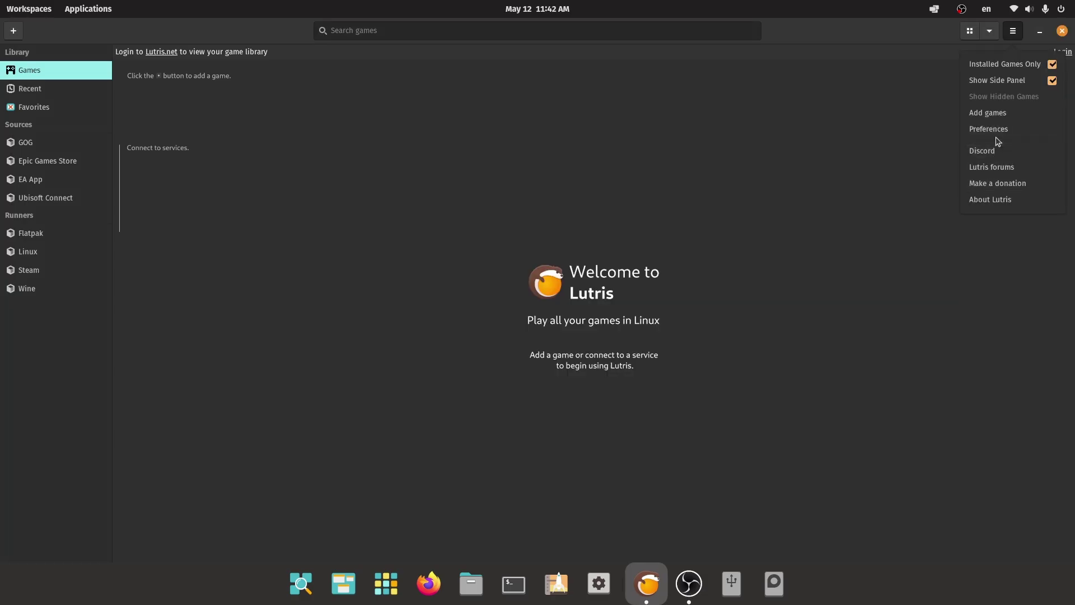
# Open the Global options in the Lutris preferences and toggle the advanced settings display.
pyautogui.click(1000, 130)
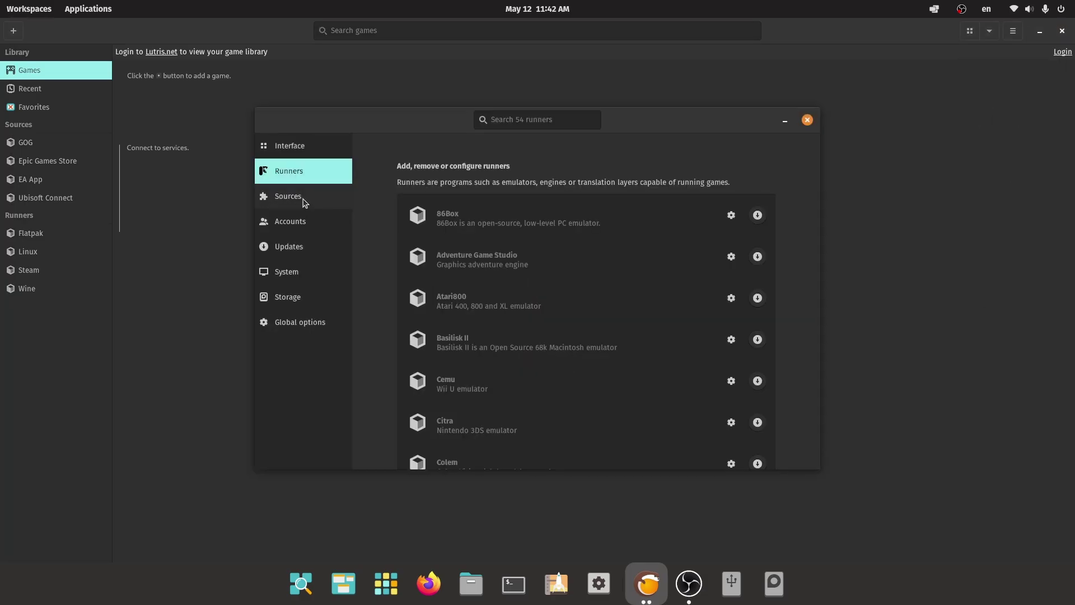
pyautogui.click(297, 324)
pyautogui.click(757, 120)
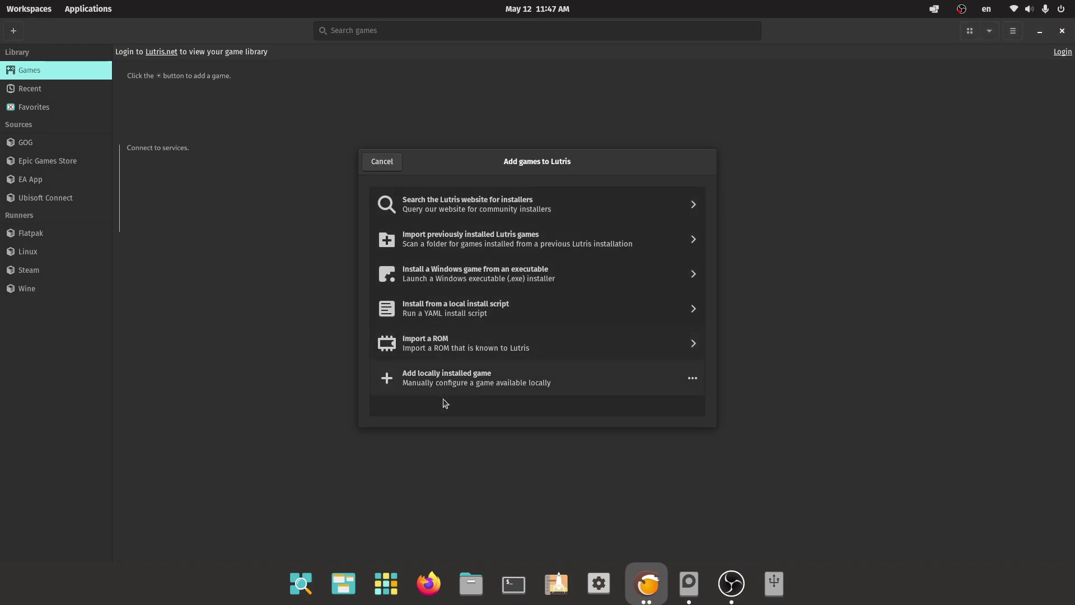
# Set up a locally installed game named F1 22 with the Wine runner and F1_22.exe as its executable.
pyautogui.click(449, 379)
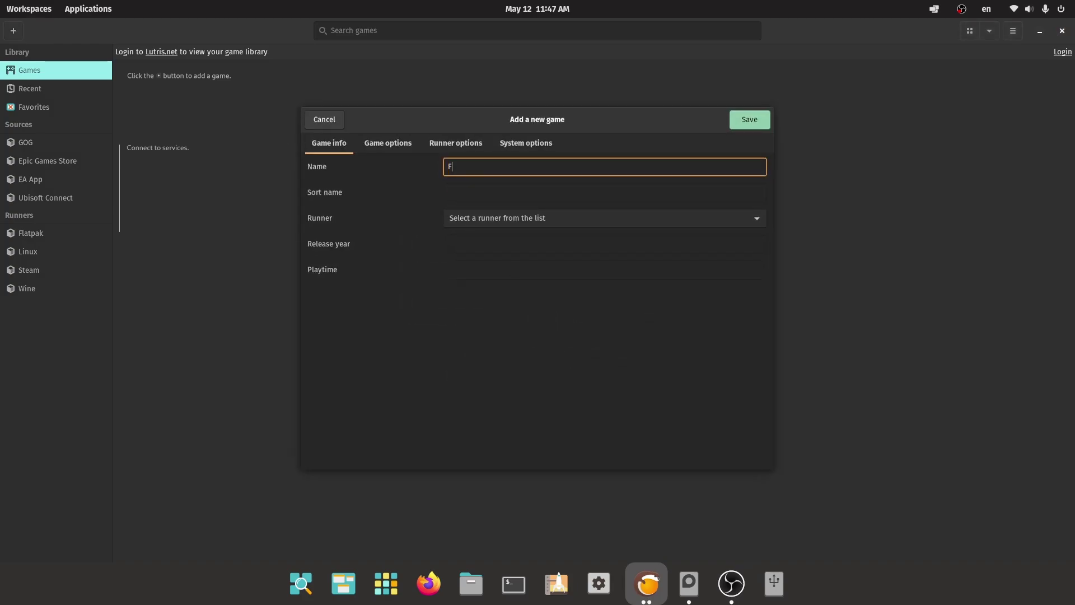
pyautogui.click(486, 222)
pyautogui.click(480, 285)
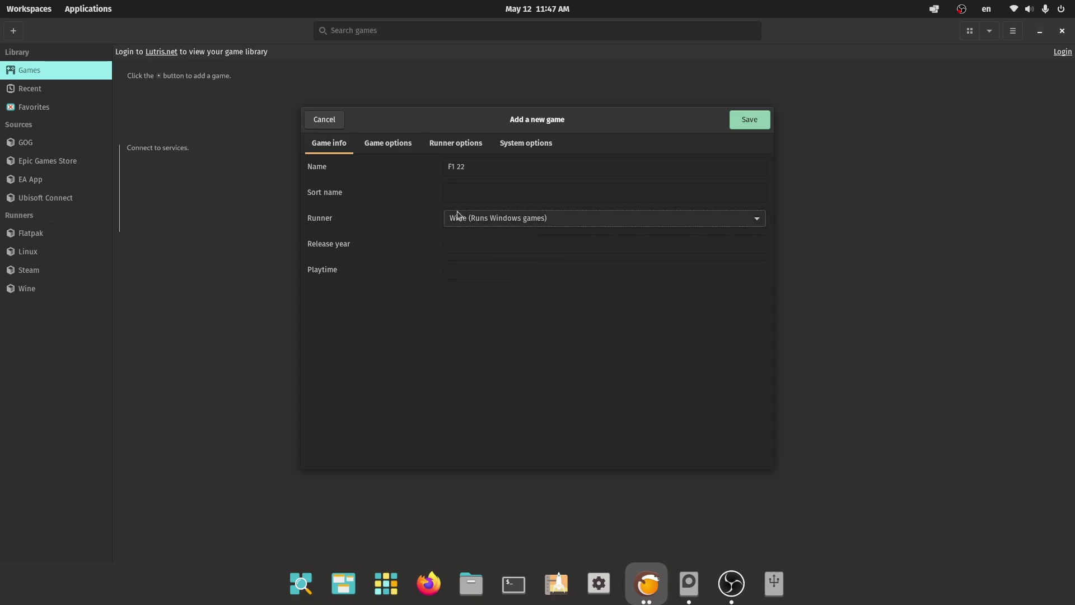
pyautogui.click(397, 149)
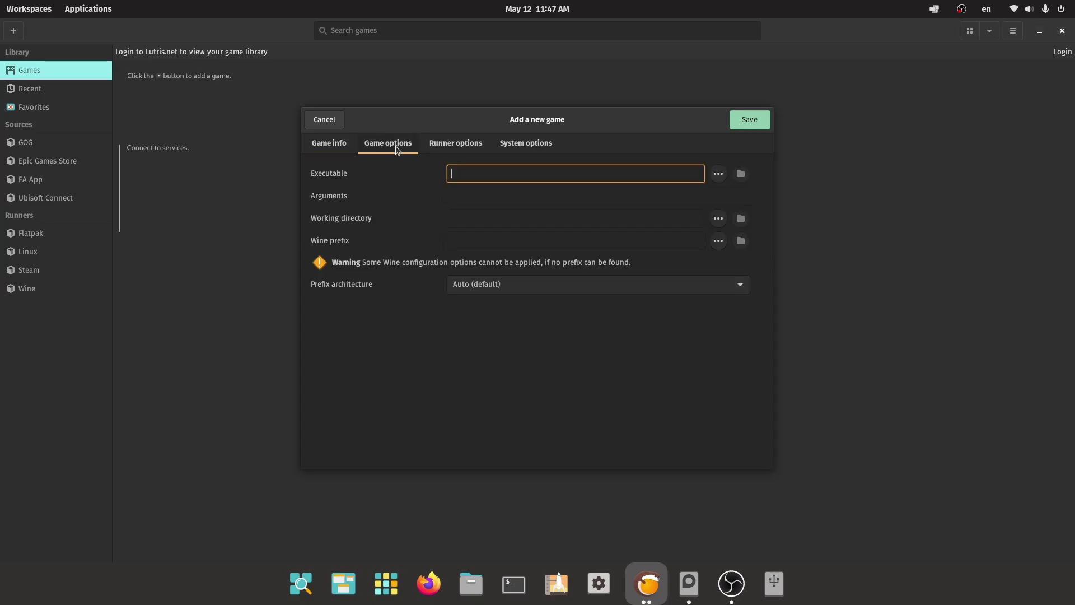
pyautogui.click(717, 174)
pyautogui.doubleClick(480, 298)
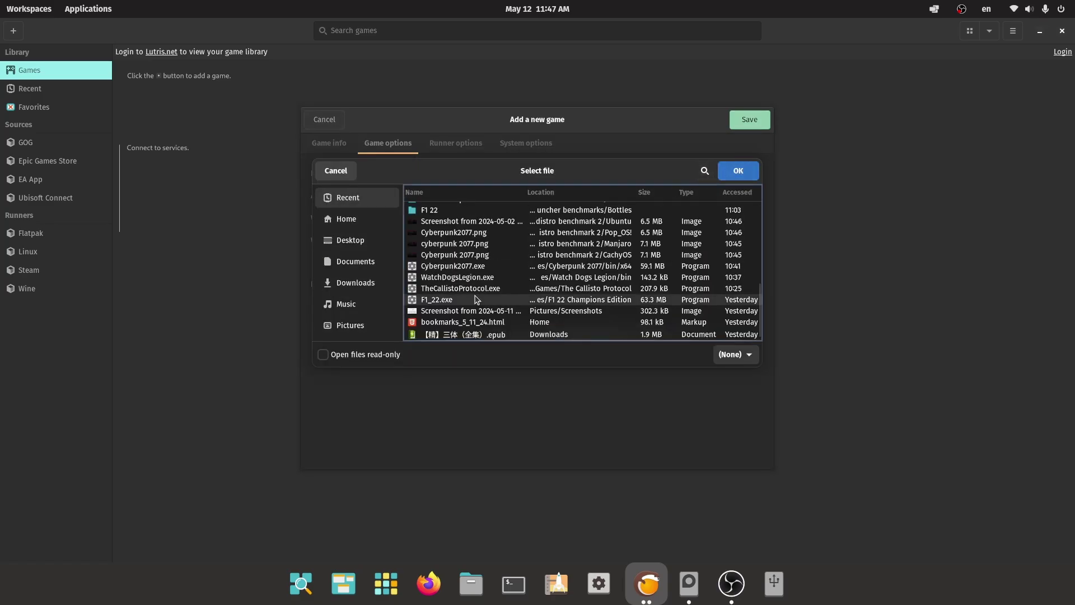
# Create a LutrisPrefix folder in the home directory for F1 22's Wine prefix and launch the game.
pyautogui.click(719, 242)
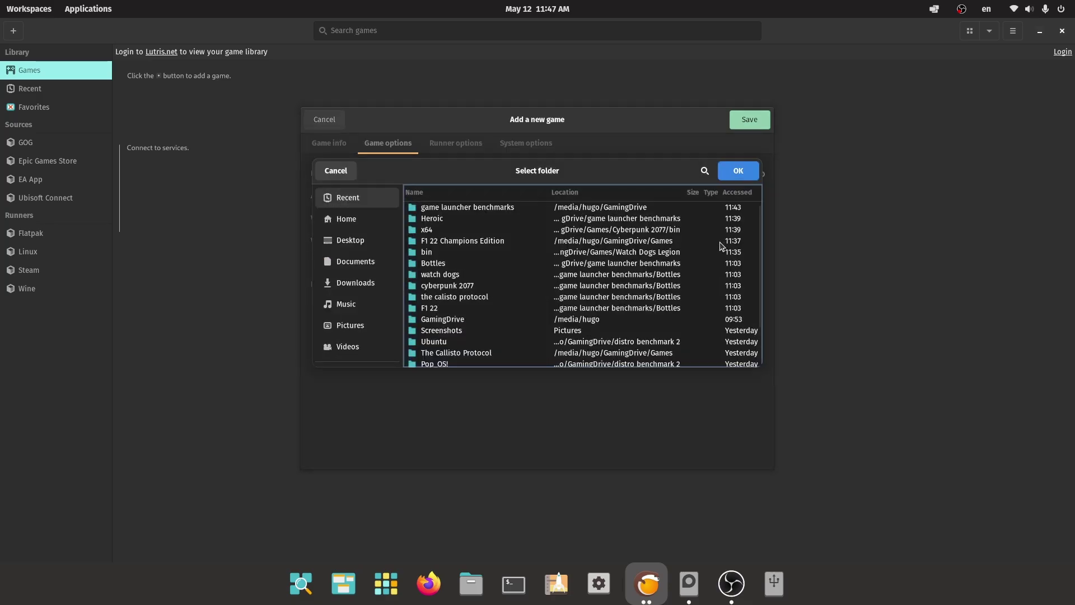
pyautogui.click(346, 218)
pyautogui.click(750, 197)
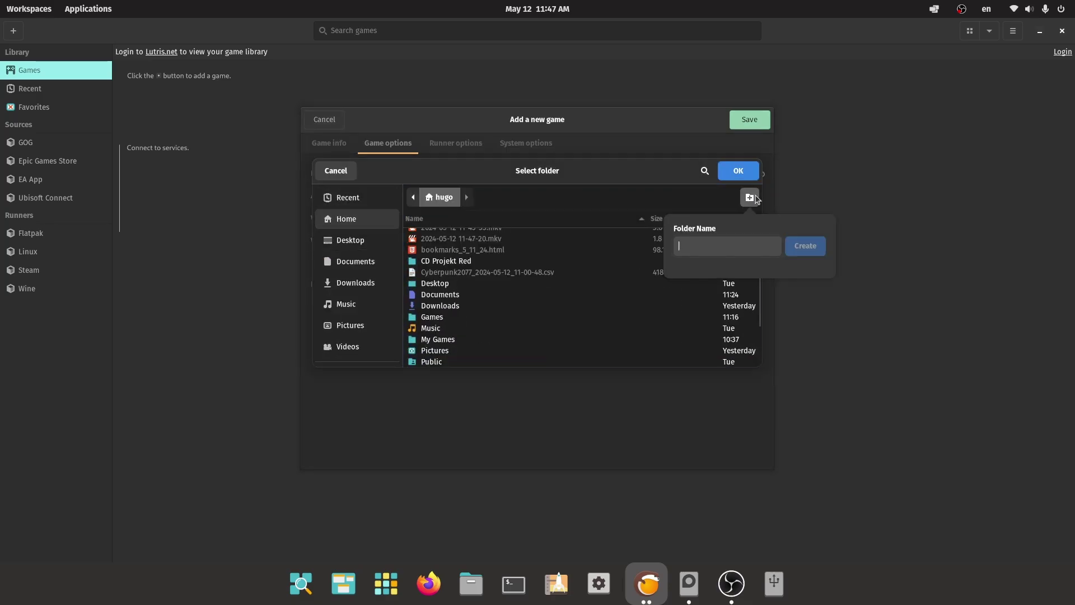
pyautogui.write('Lut')
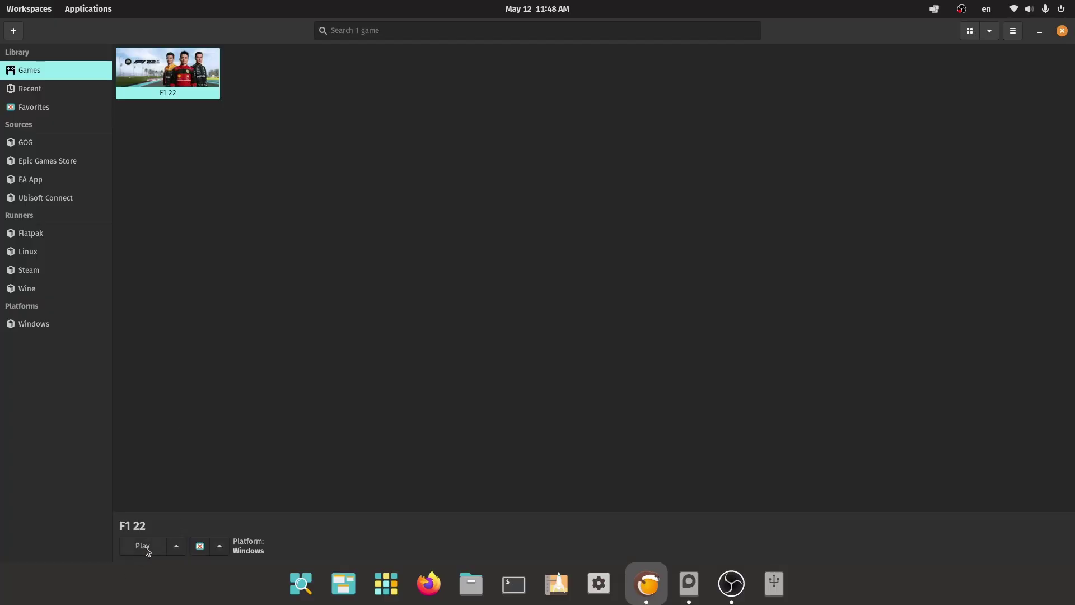
pyautogui.click(144, 546)
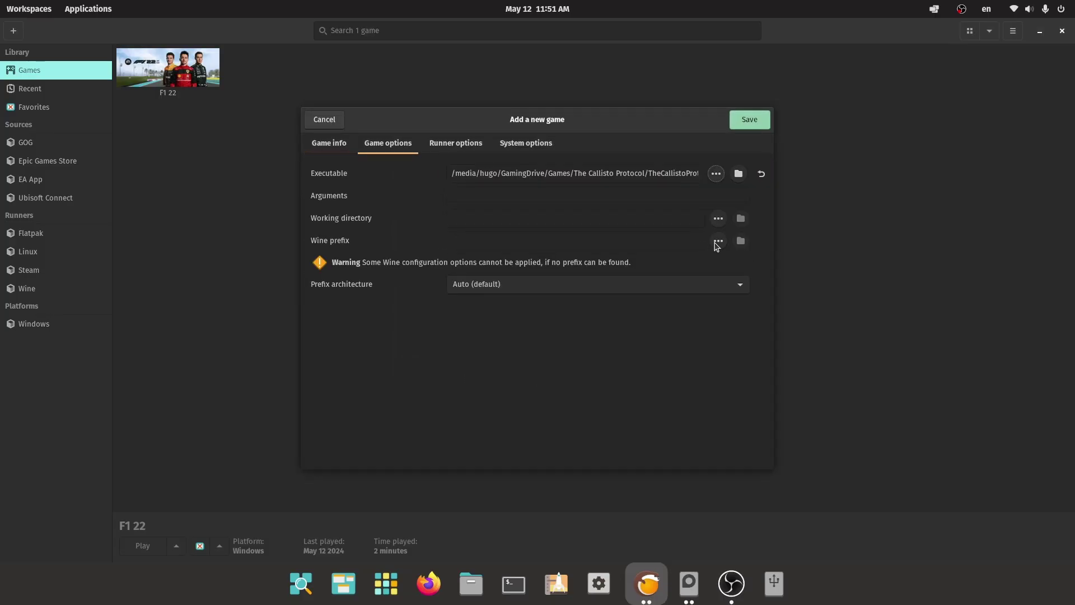
# Set The Callisto Protocol's Wine prefix to the LocalGamesPrifix folder inside LutrisPrefix, save the game and launch it.
pyautogui.click(716, 241)
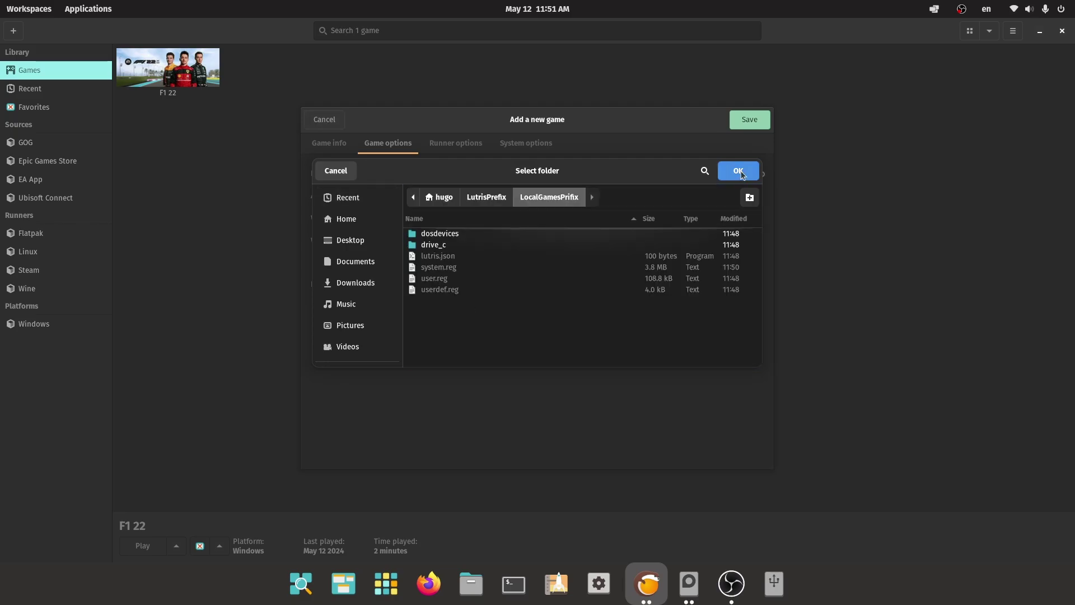
pyautogui.click(739, 169)
pyautogui.click(750, 120)
pyautogui.click(143, 545)
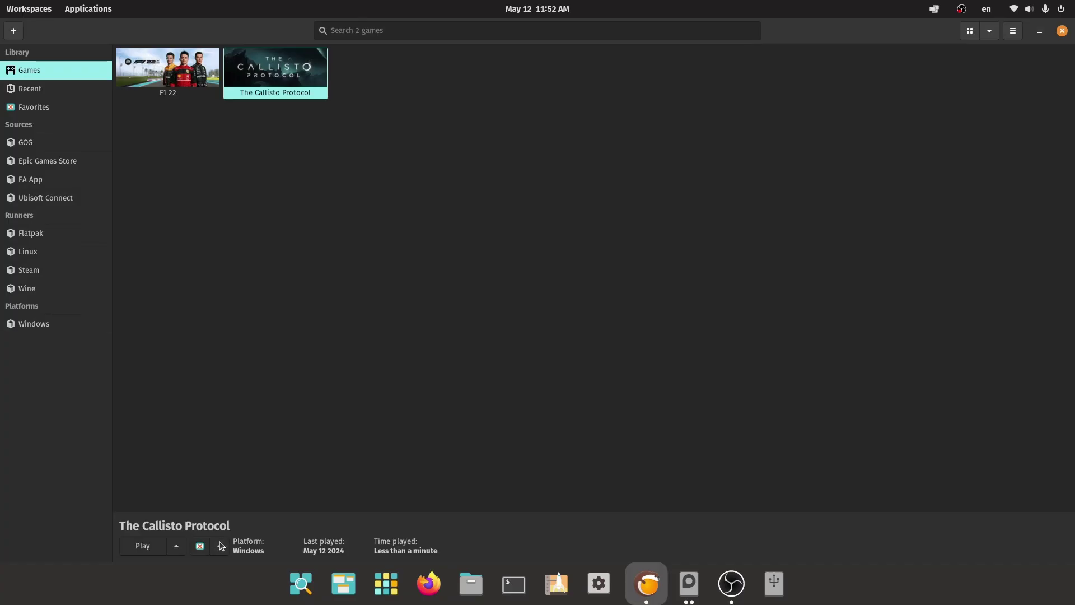
# Use Winetricks on The Callisto Protocol's prefix to install the vstools2019 application package.
pyautogui.click(219, 546)
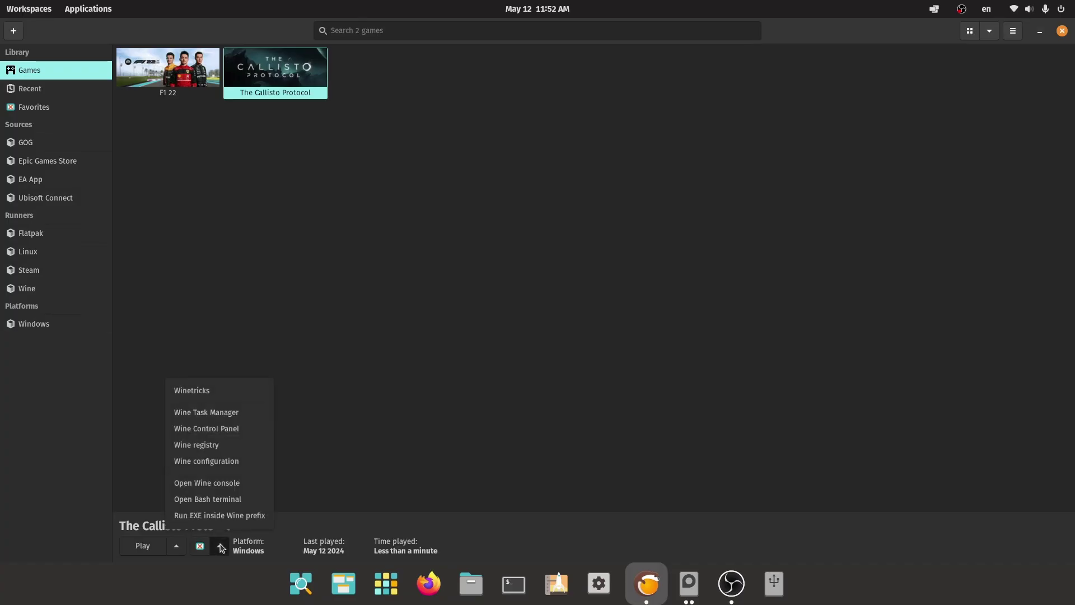
pyautogui.click(210, 390)
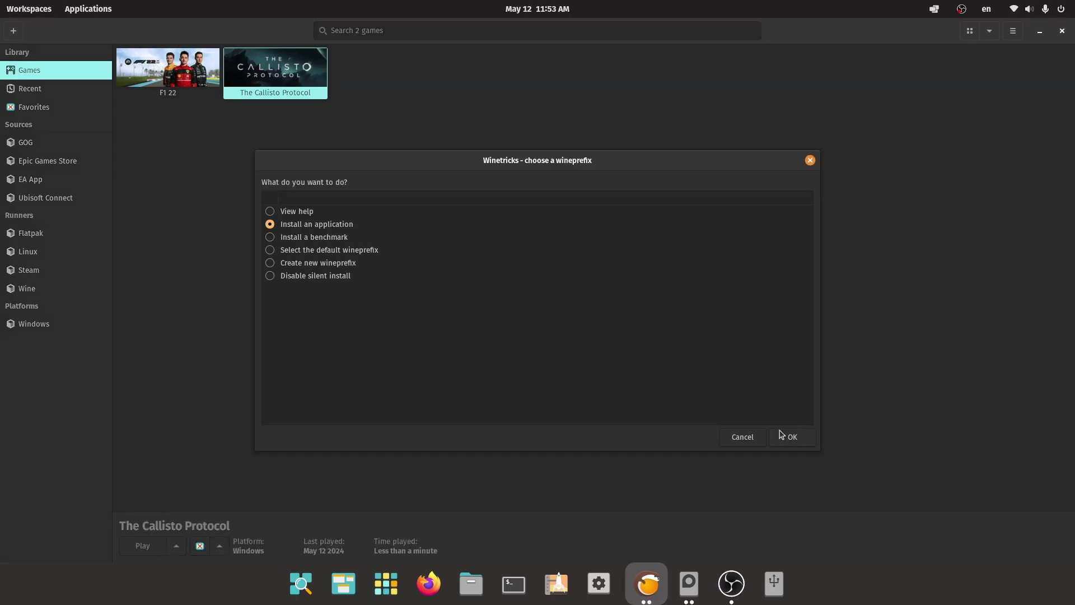
pyautogui.click(795, 436)
pyautogui.scroll(-10, 302, 345)
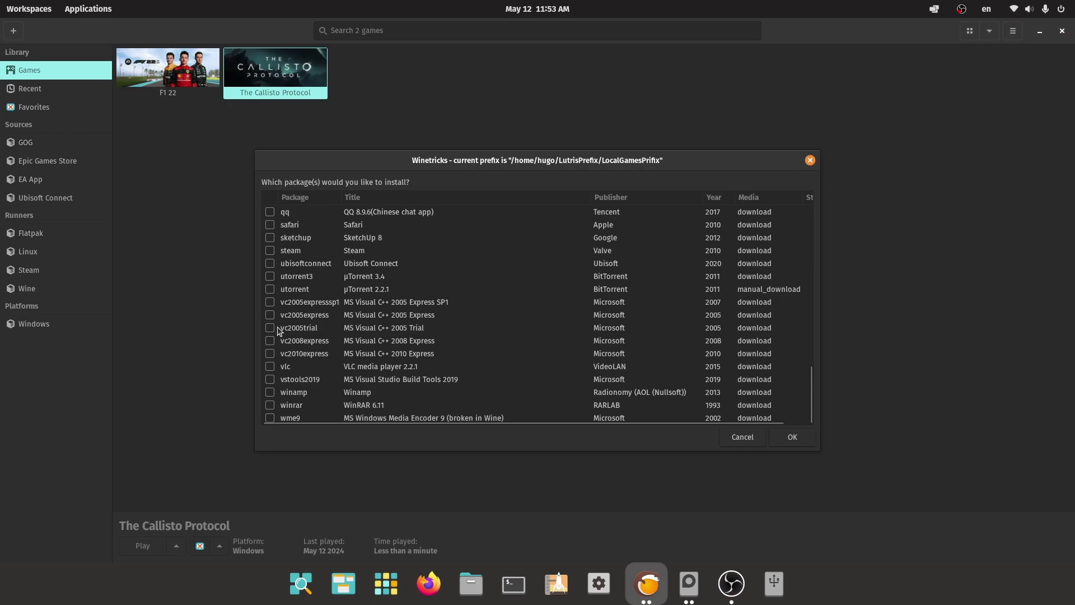
pyautogui.click(271, 380)
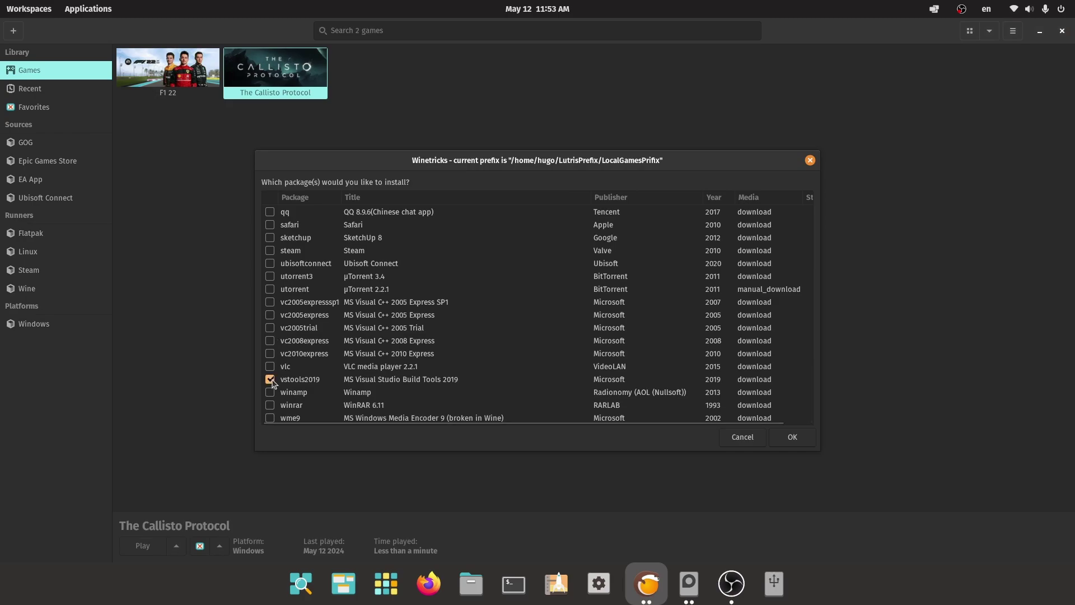
pyautogui.press('Return')
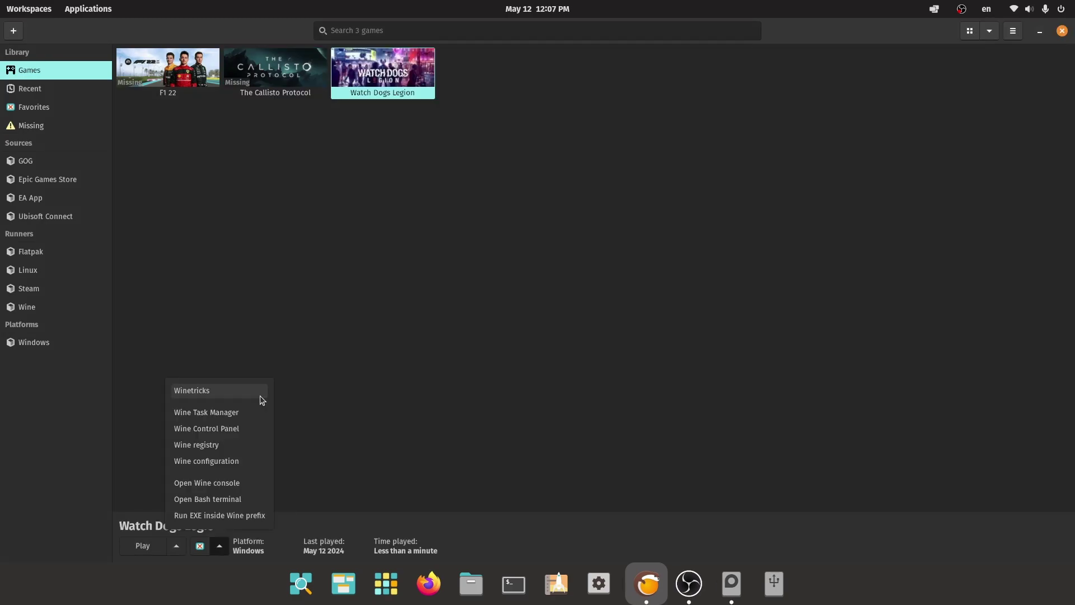
# Open the Wine configuration for Watch Dogs Legion and select a newer Windows version for the default settings.
pyautogui.click(234, 464)
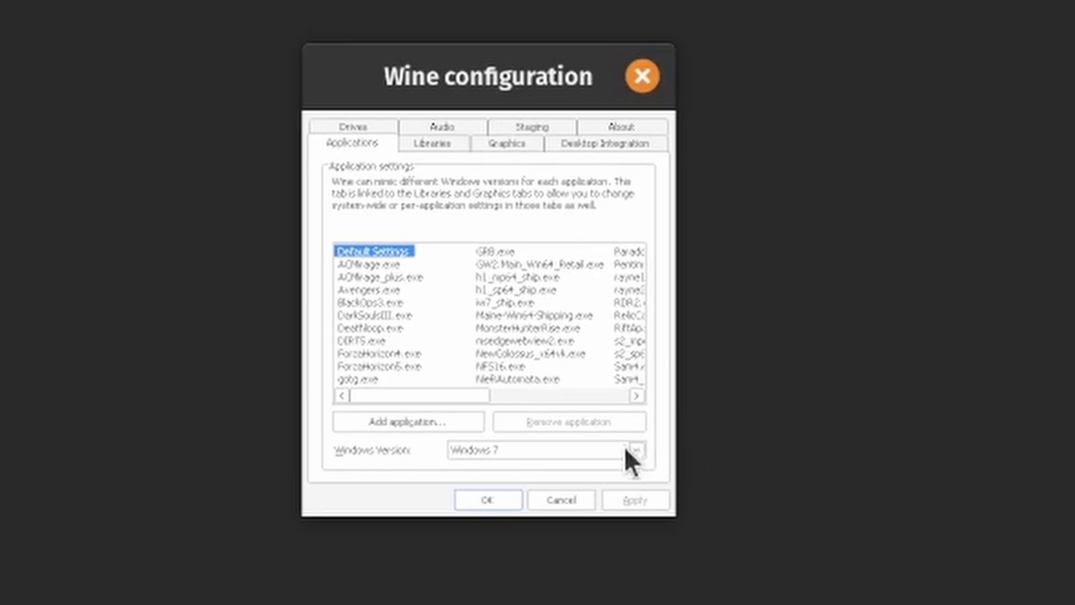
pyautogui.click(624, 447)
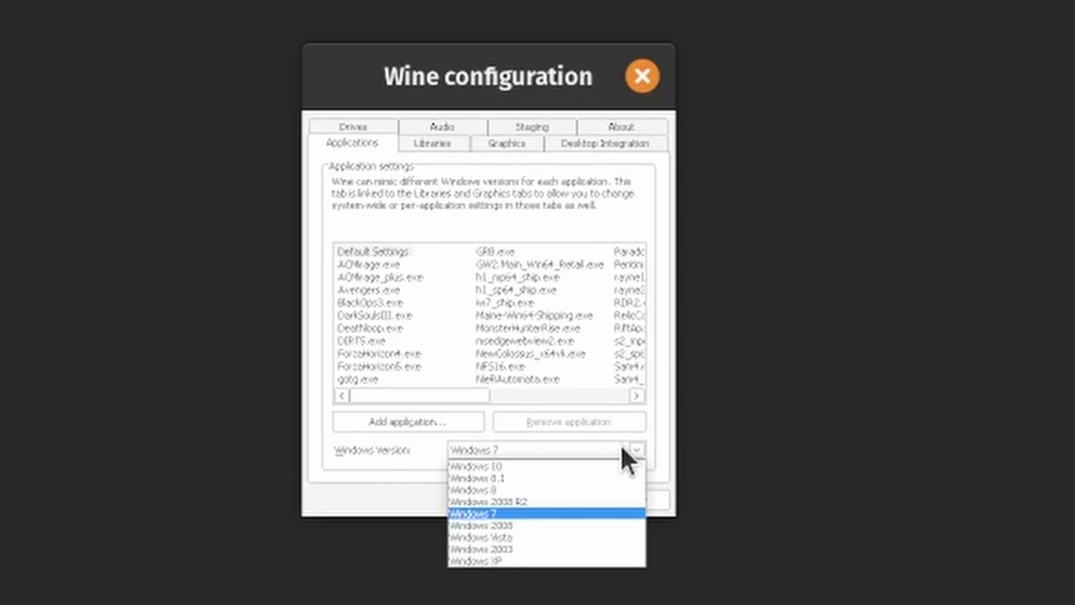
pyautogui.click(563, 473)
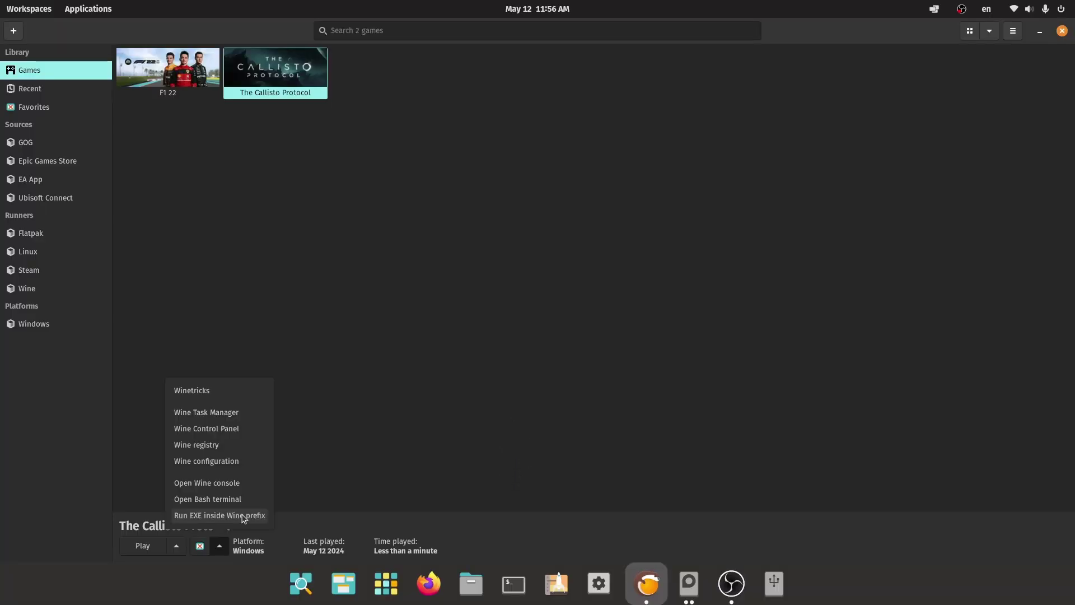
# Run VC_redist.x86.exe from GamingDrive inside The Callisto Protocol's Wine prefix and install the Visual C++ redistributable.
pyautogui.click(247, 515)
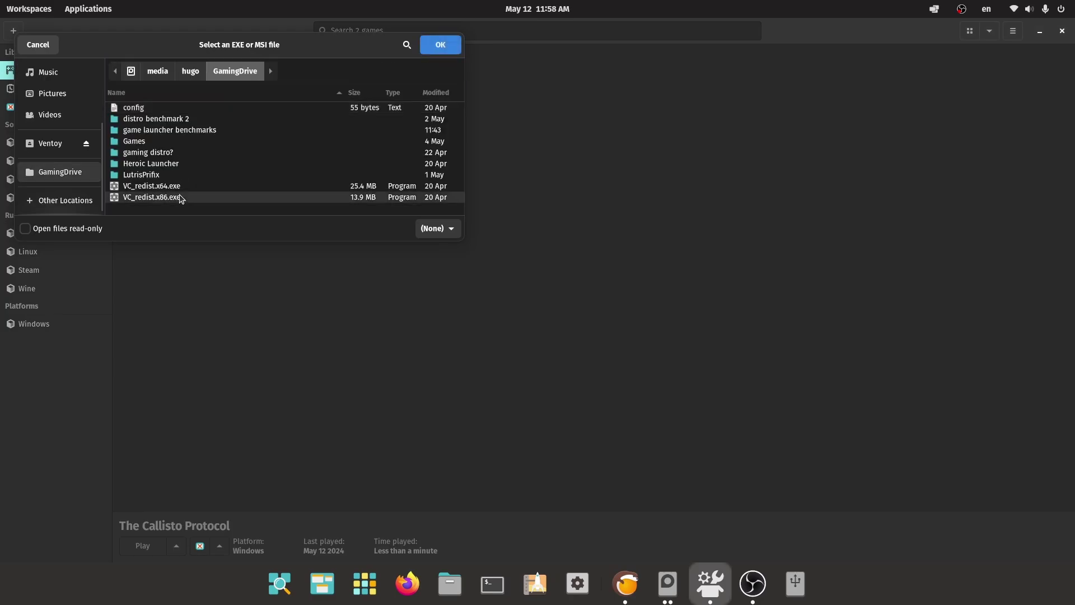
pyautogui.click(440, 45)
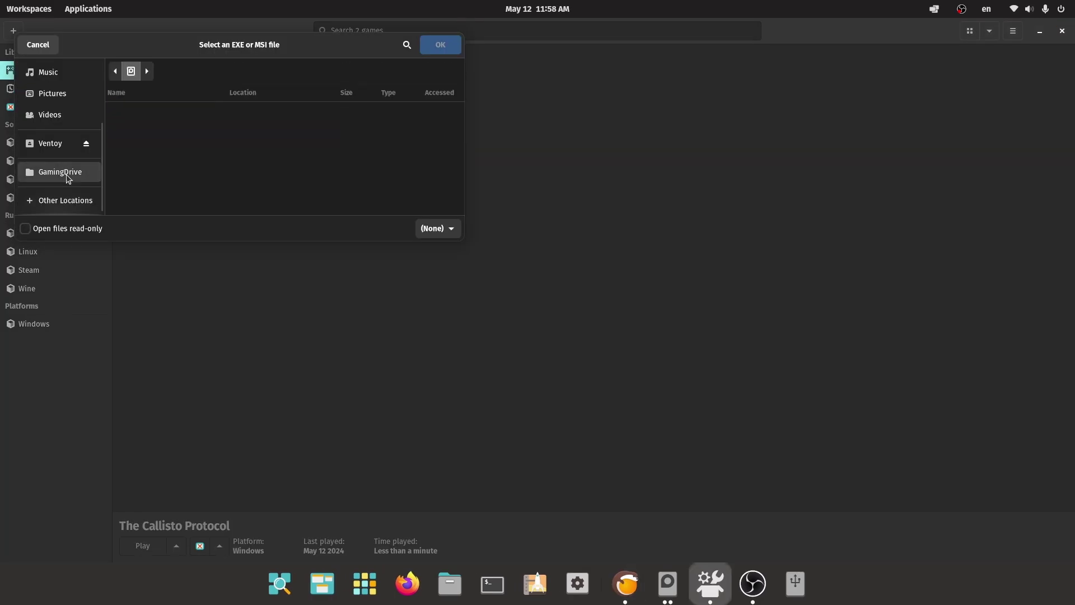
pyautogui.click(60, 172)
pyautogui.click(179, 197)
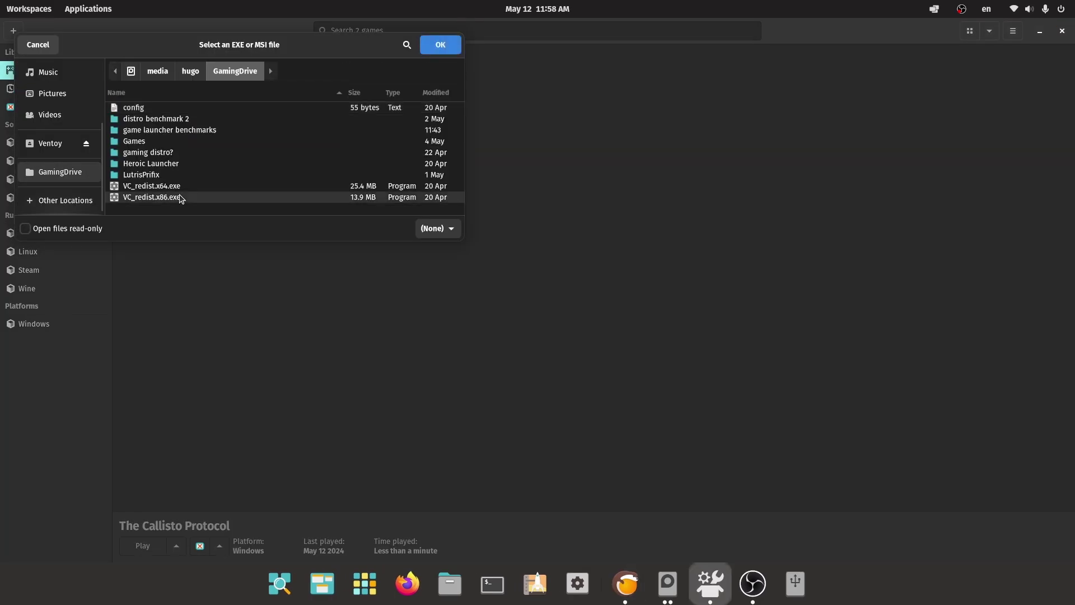
pyautogui.click(436, 46)
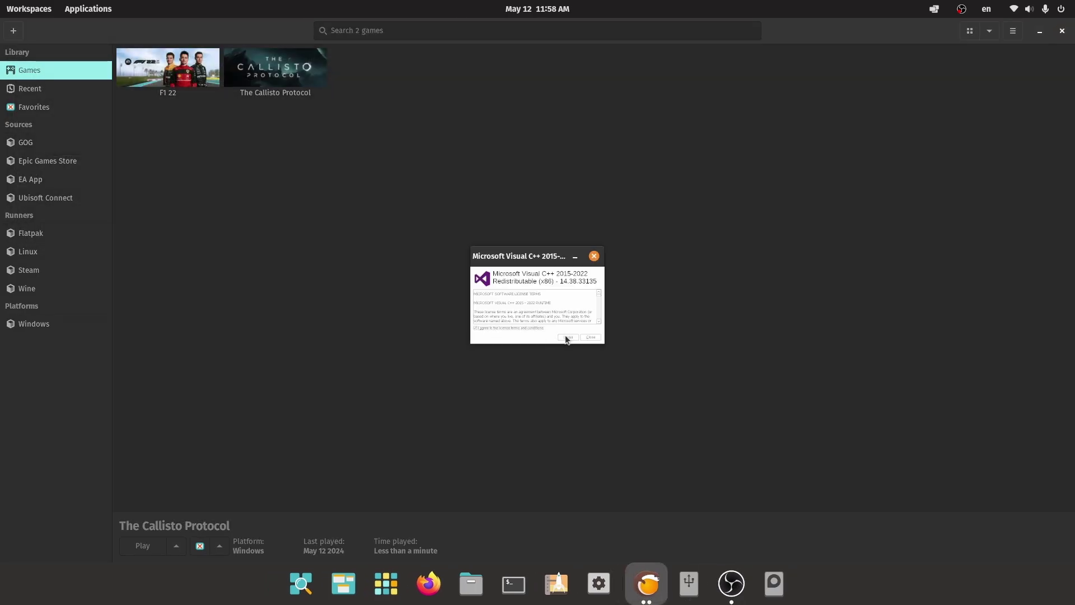
pyautogui.click(567, 337)
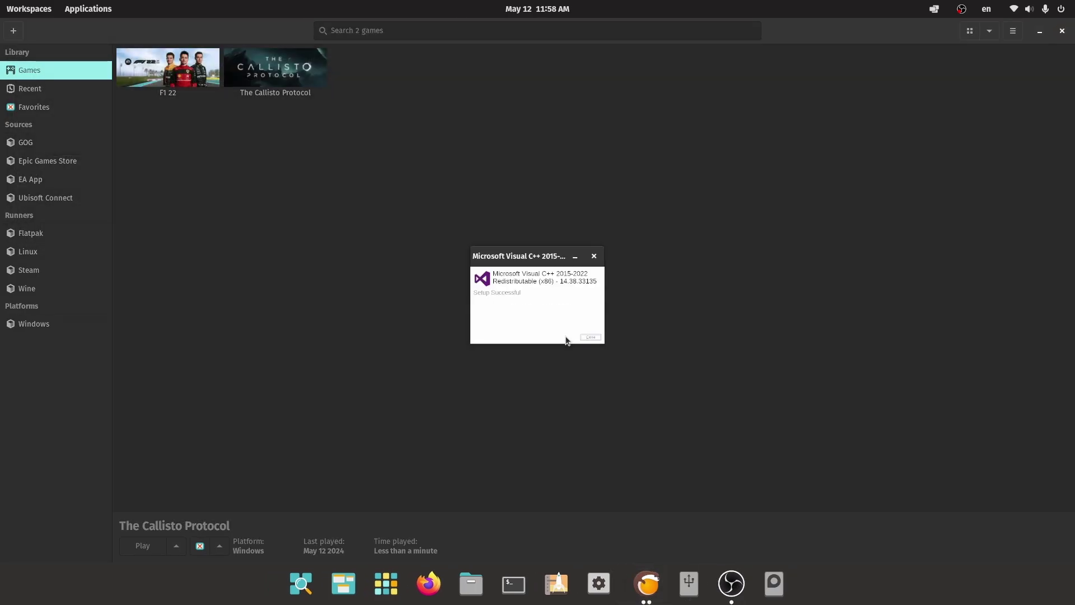